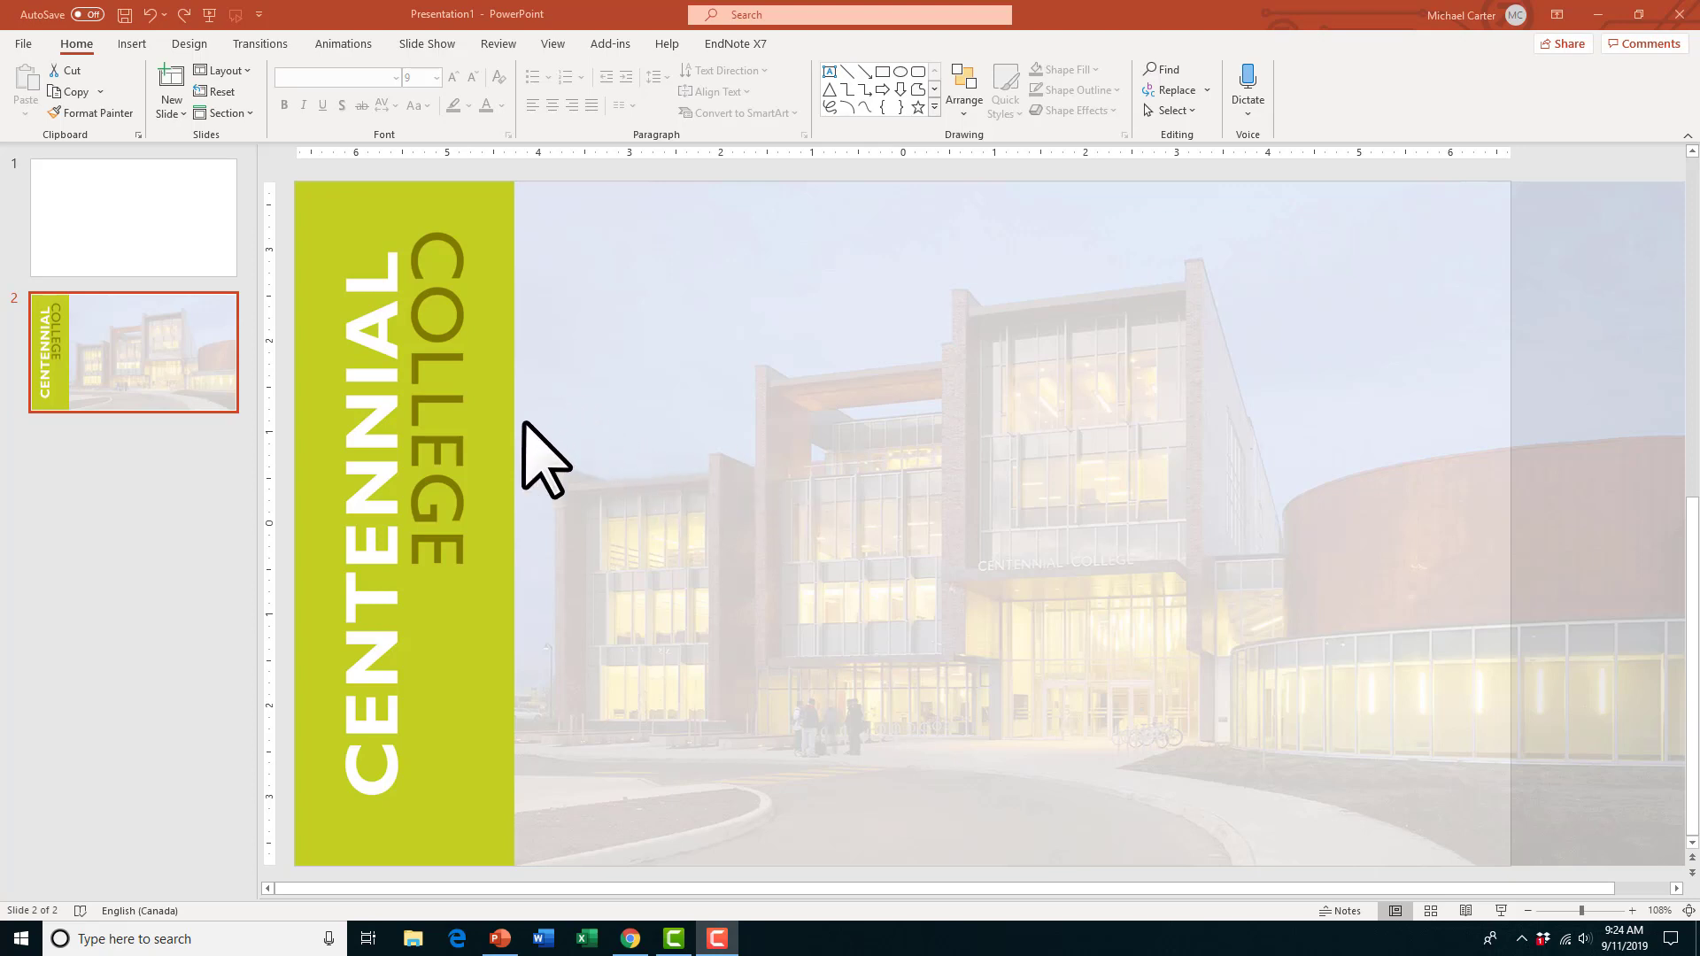
# Duplicate the Centennial design slide 2 and insert a new Content with Caption slide 4
pyautogui.rightClick(170, 384)
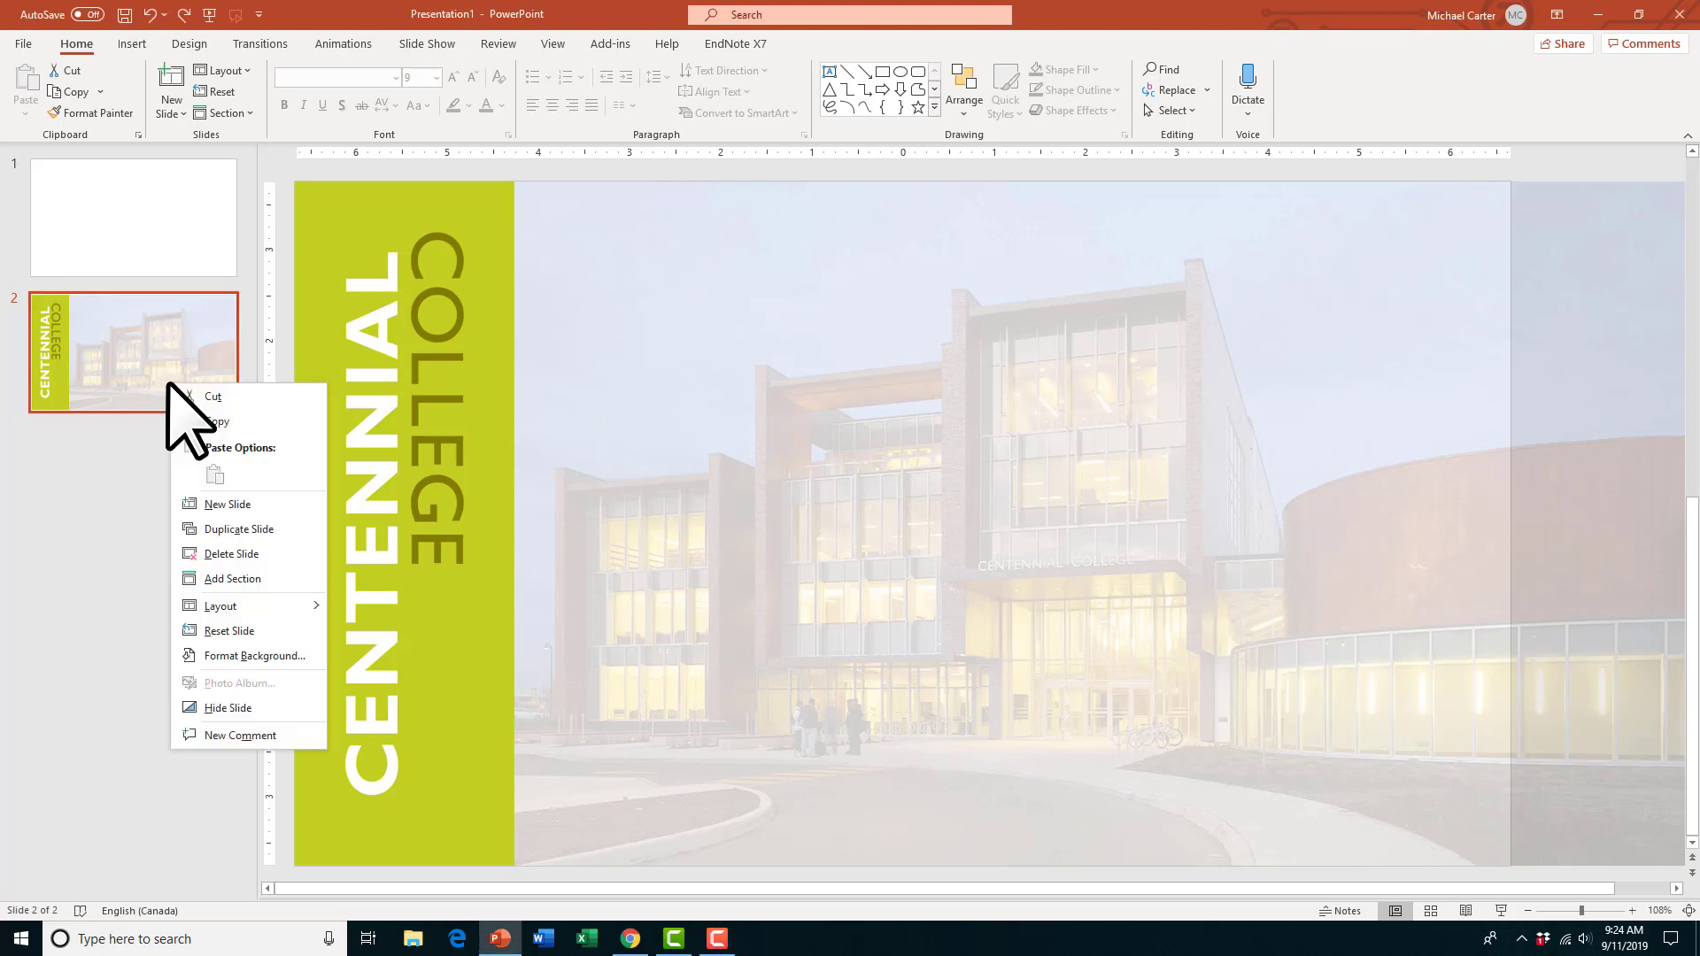
pyautogui.click(226, 529)
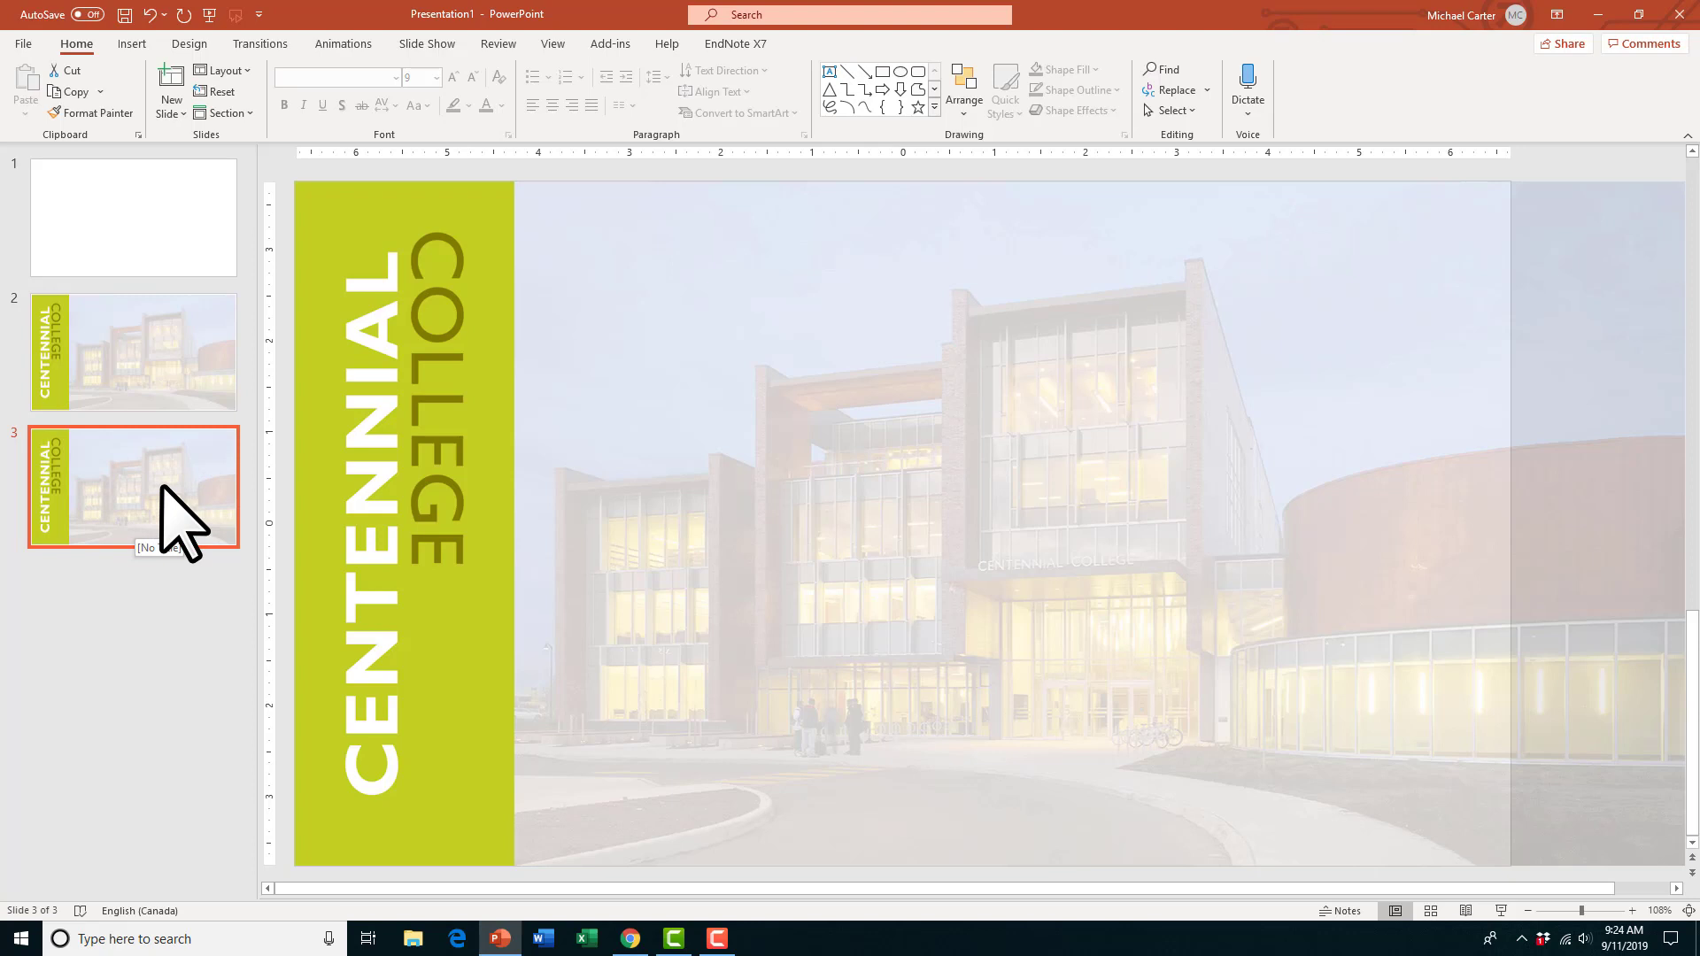
pyautogui.click(177, 107)
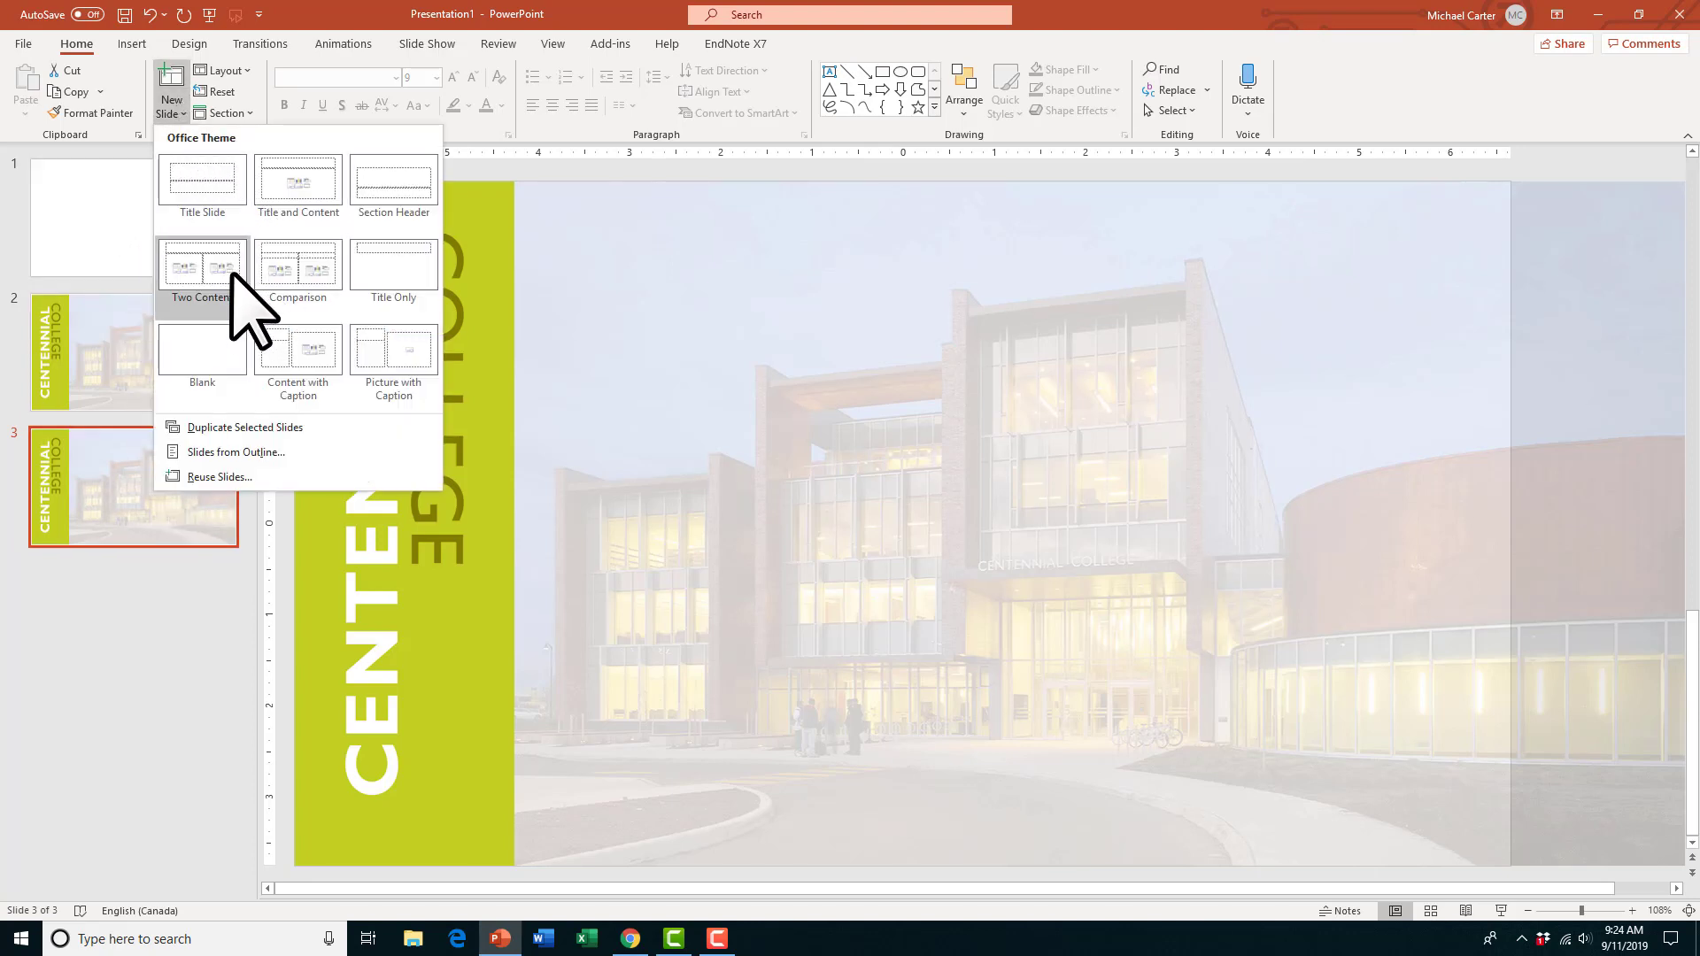
pyautogui.click(308, 356)
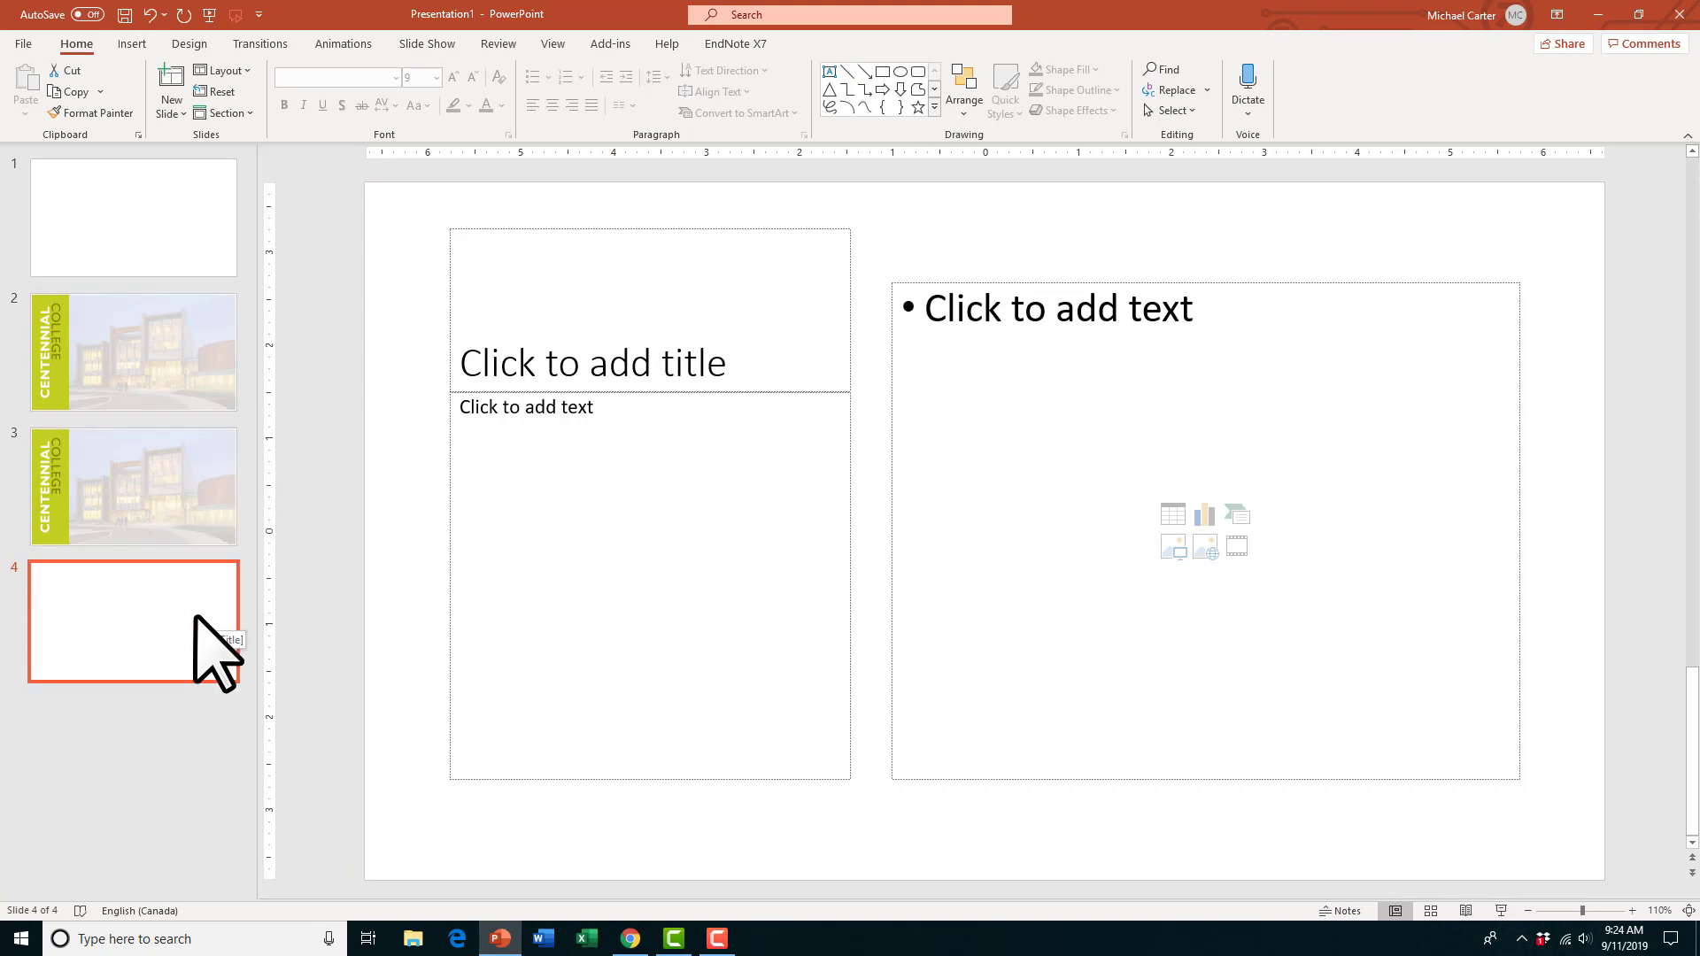
# Dismiss the New Slide layout gallery without adding a slide and bring up the View commands
pyautogui.click(175, 111)
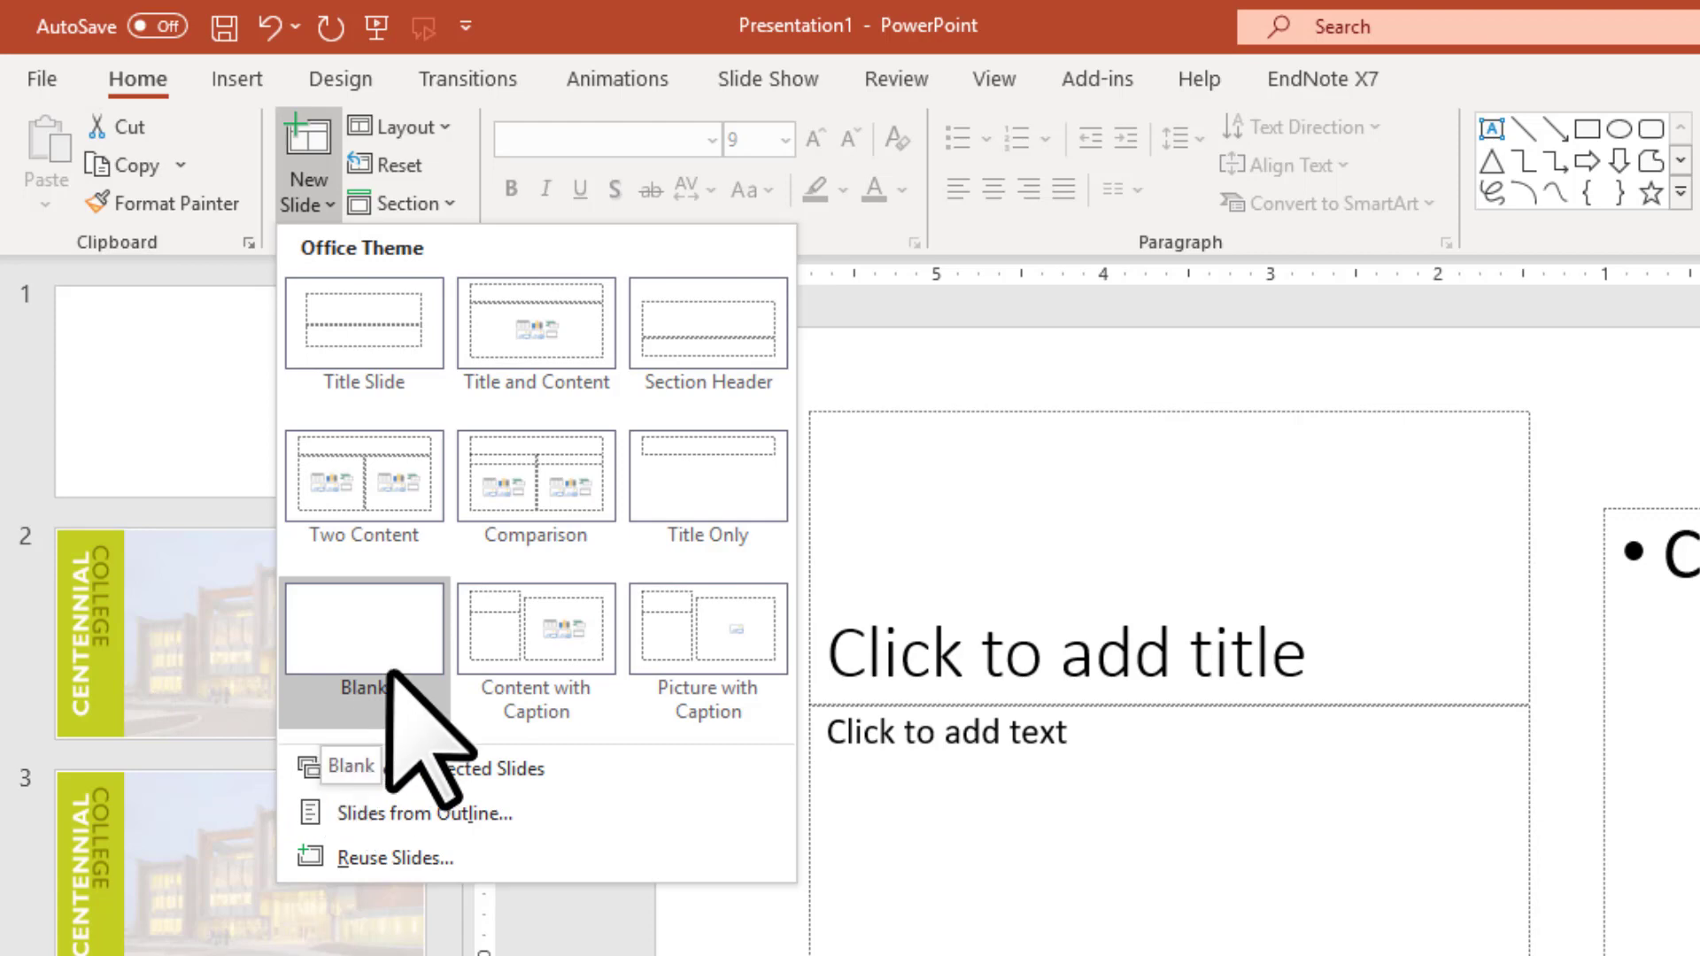
pyautogui.click(998, 84)
pyautogui.click(998, 84)
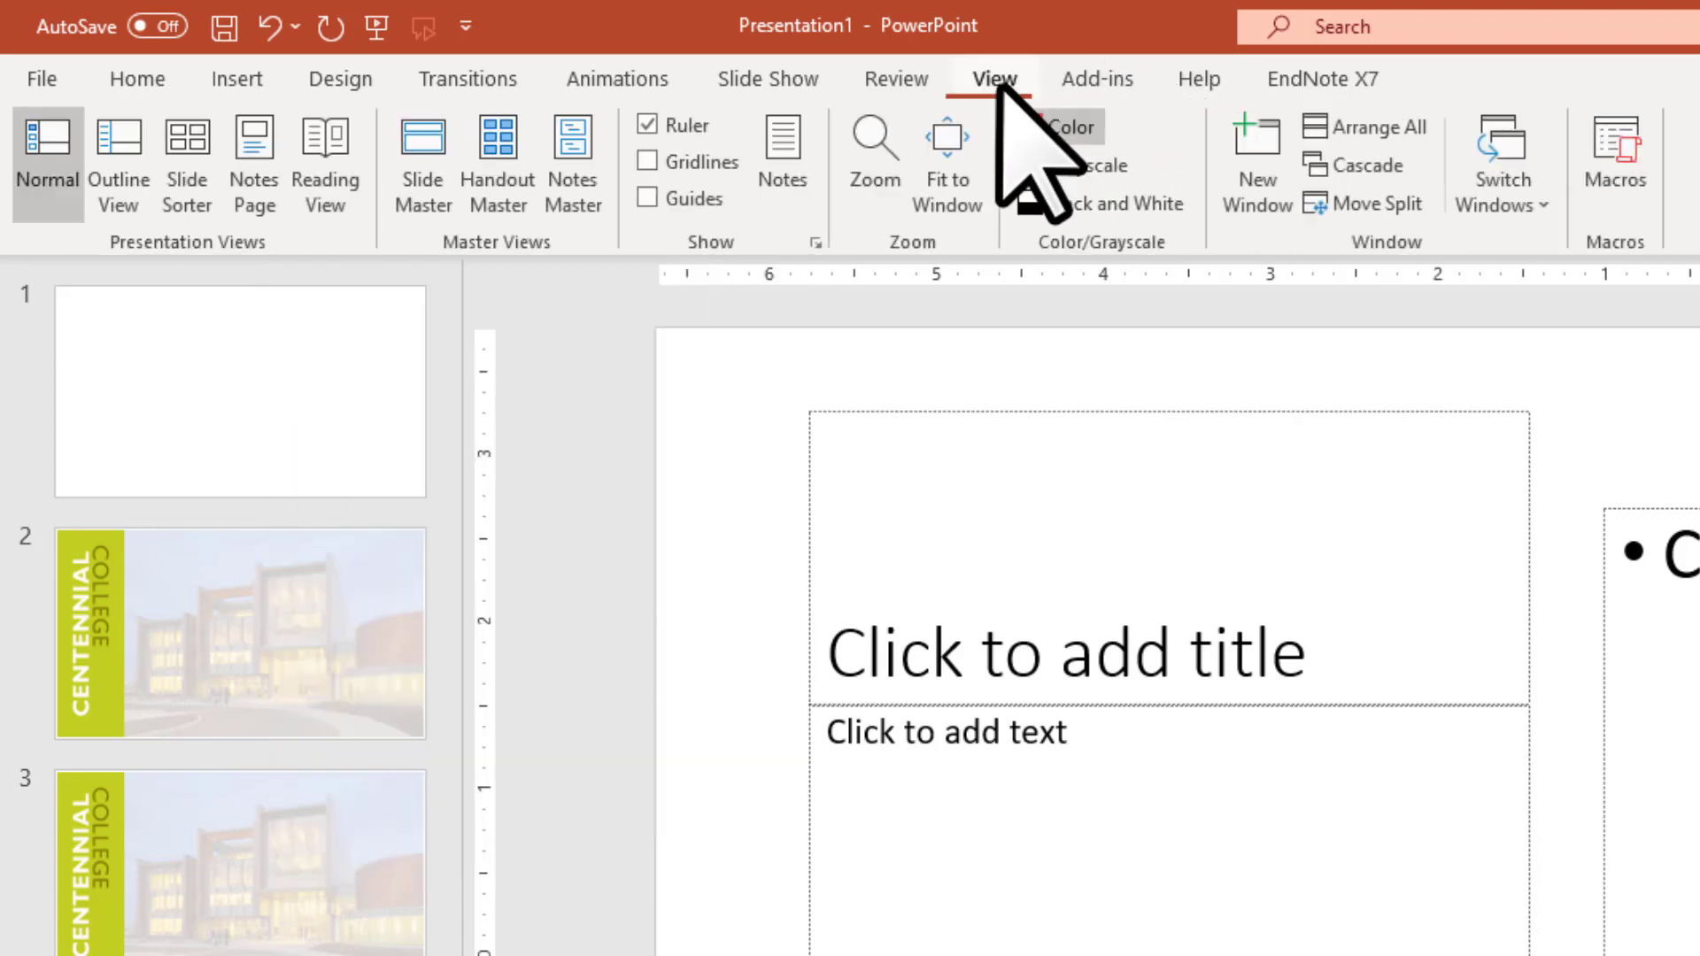
# Switch to Slide Master view and select the top-level slide master thumbnail
pyautogui.click(426, 188)
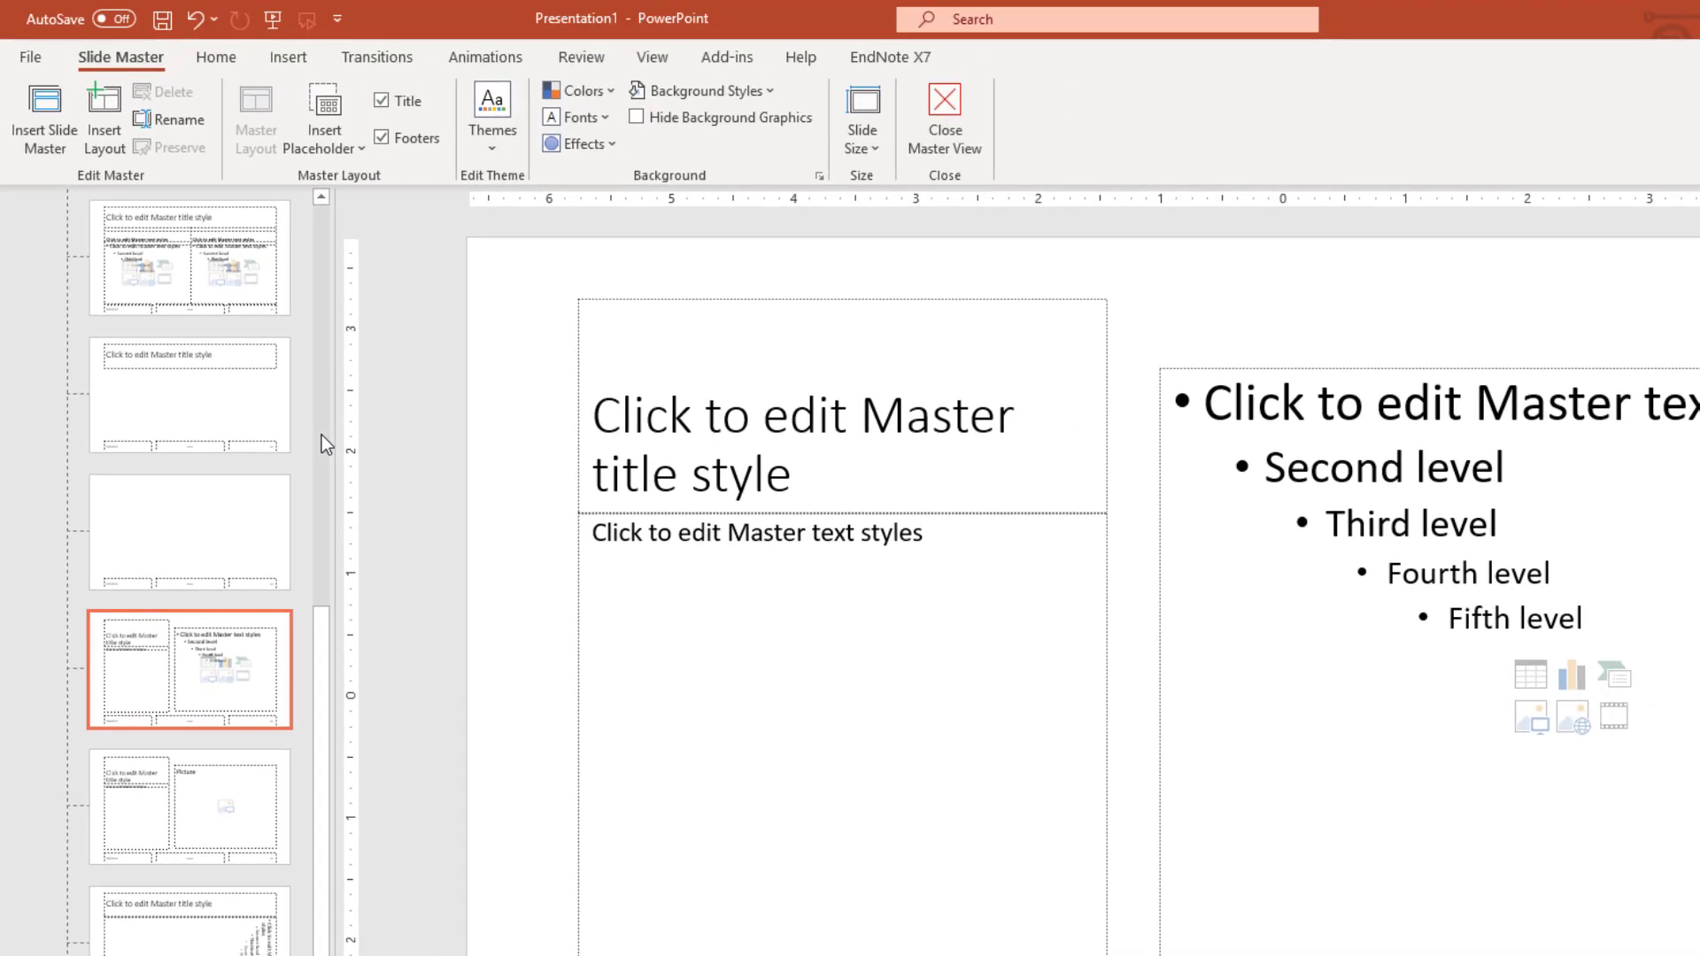
pyautogui.scroll(6, 321, 434)
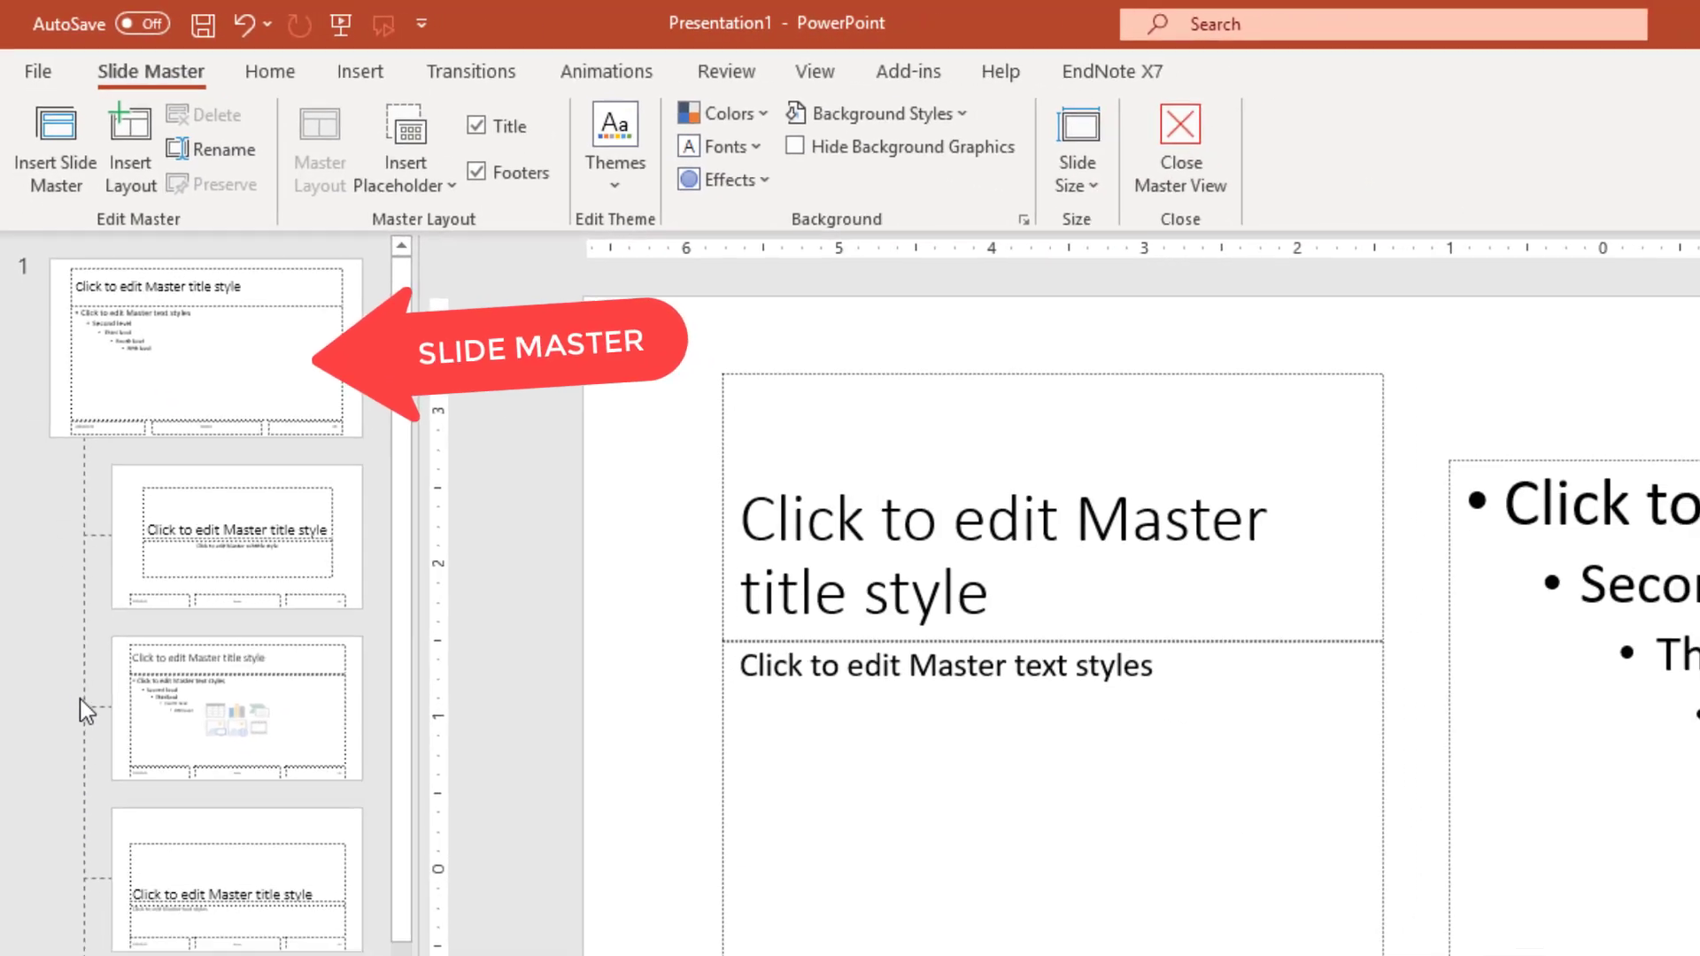
pyautogui.click(185, 376)
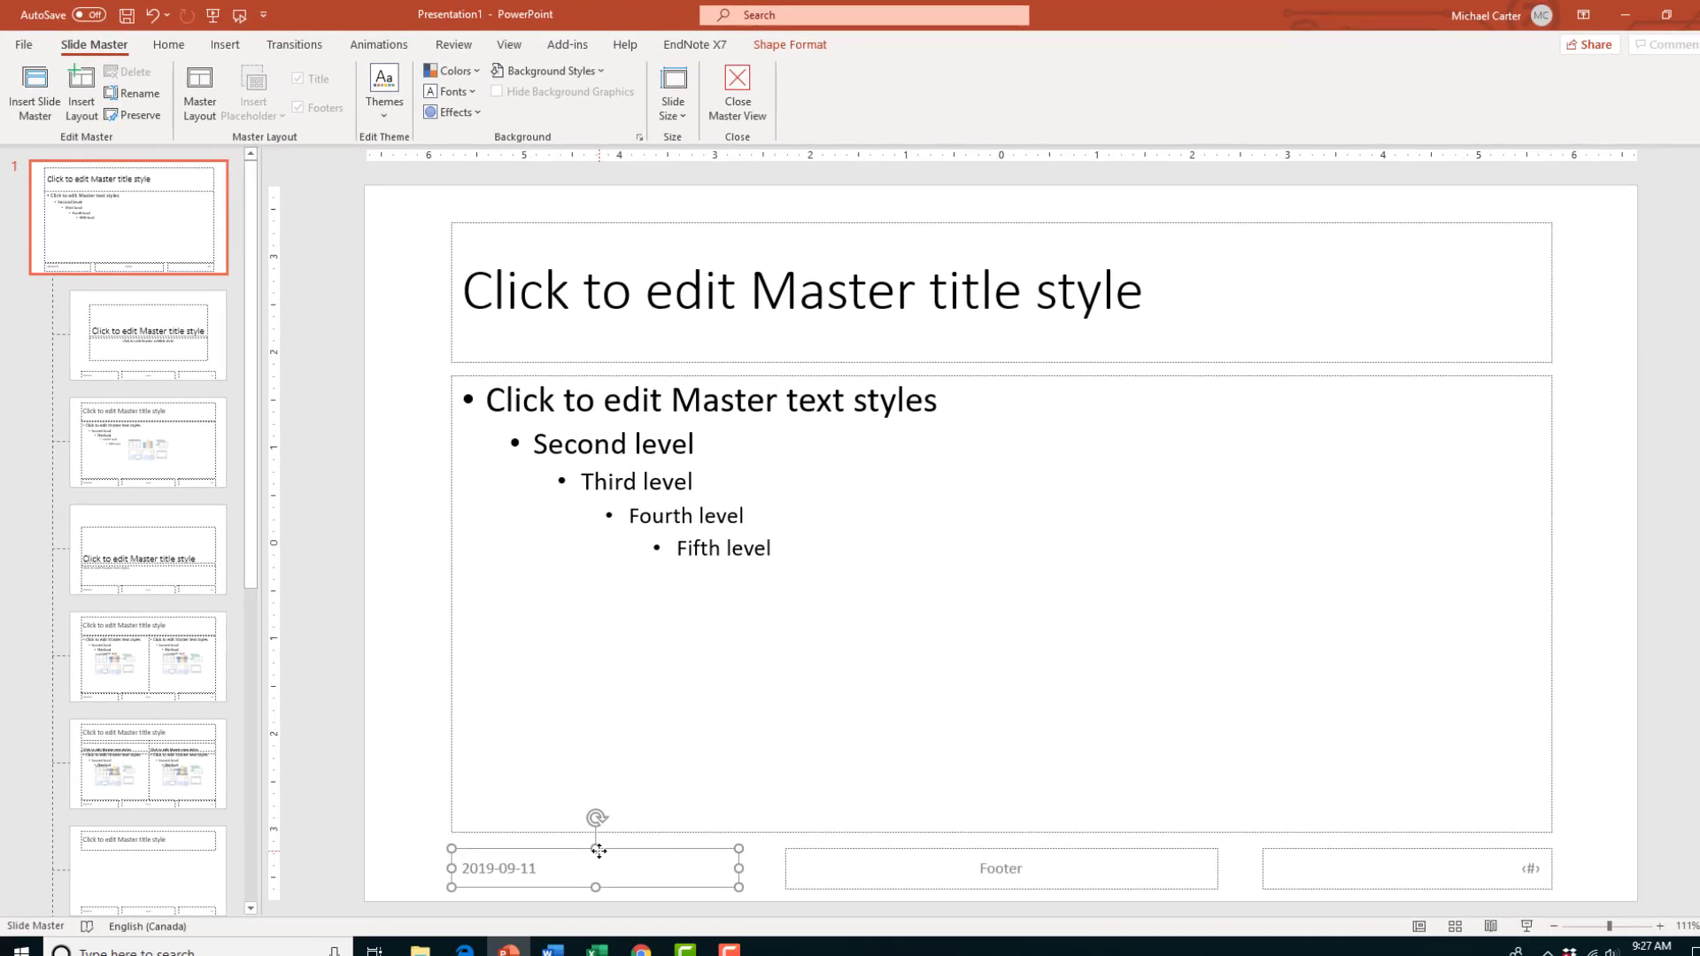
# Bold the master's 'Click to edit Master text styles' line and the master title text
pyautogui.click(788, 558)
pyautogui.keyDown('shift'); pyautogui.click(589, 401); pyautogui.keyUp('shift')
pyautogui.click(486, 398)
pyautogui.moveTo(525, 405); pyautogui.dragTo(985, 390)
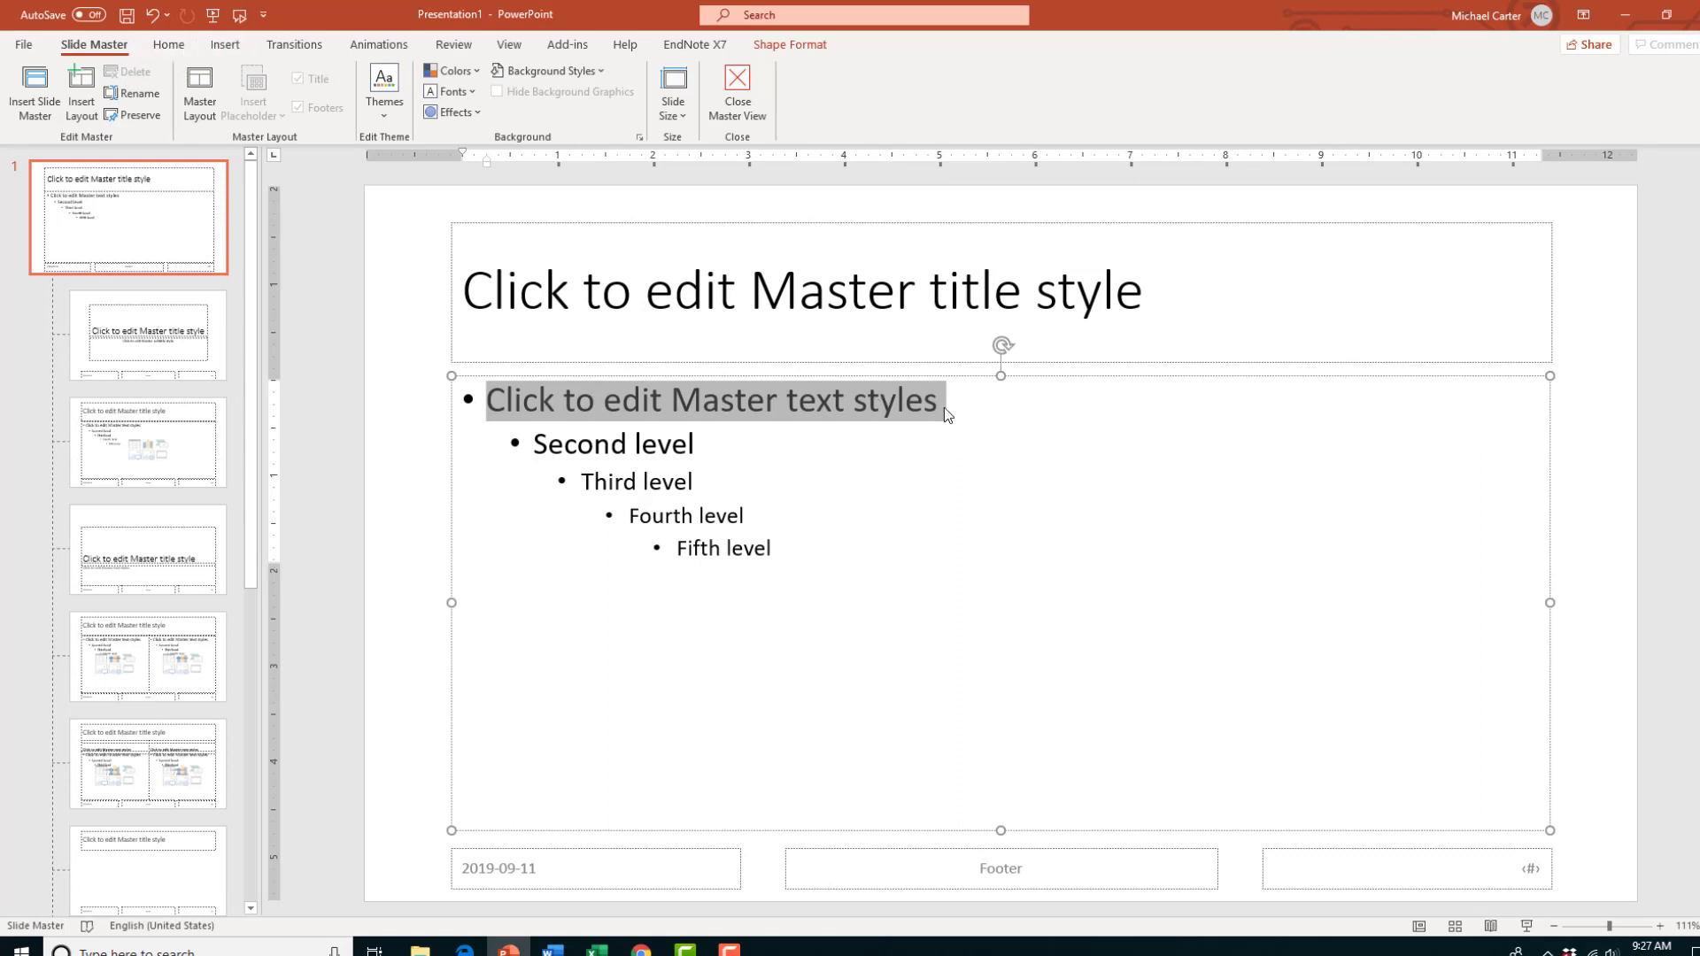
pyautogui.click(173, 46)
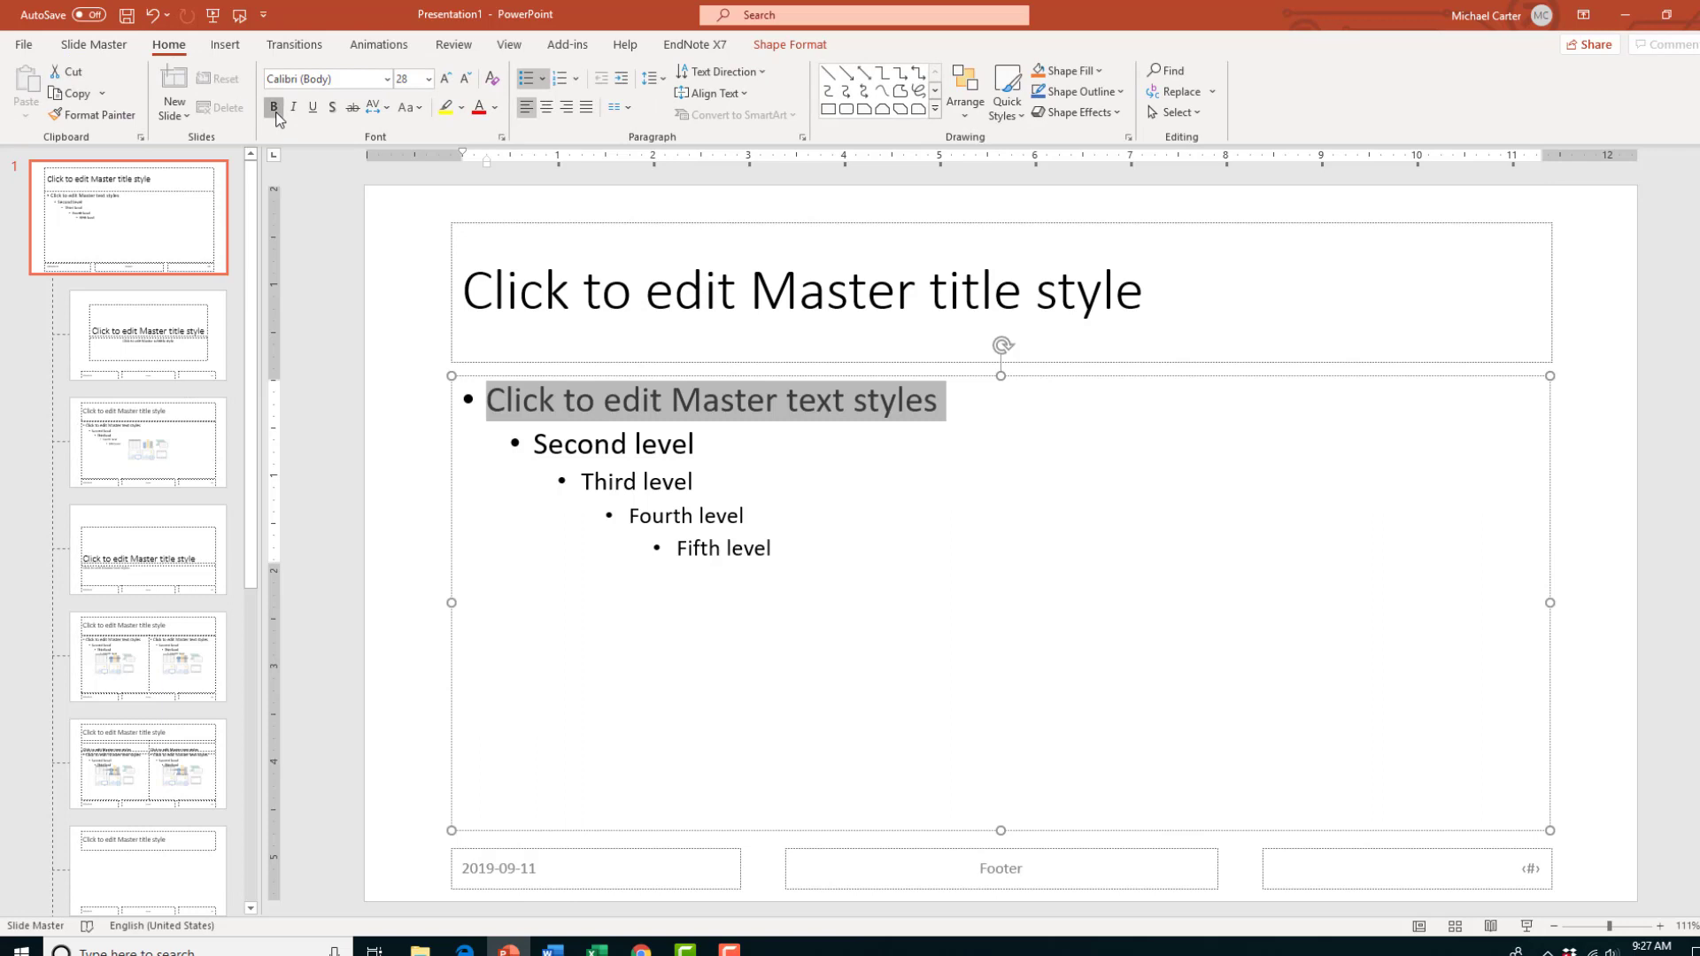
pyautogui.click(275, 108)
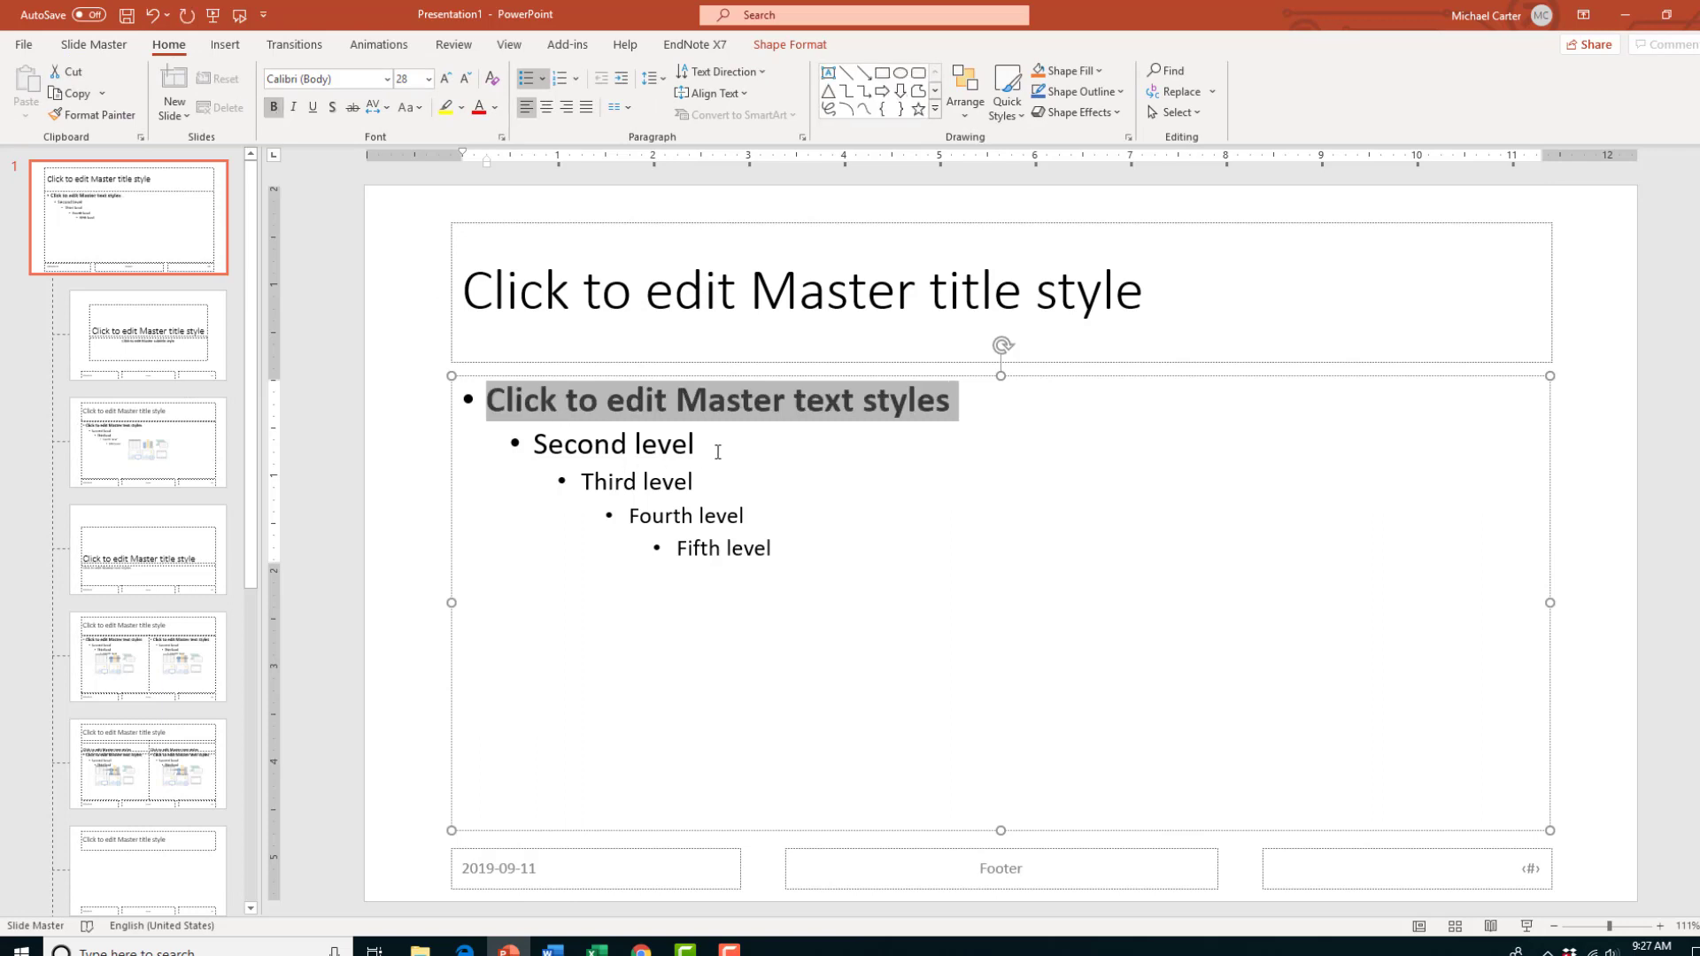
pyautogui.click(719, 452)
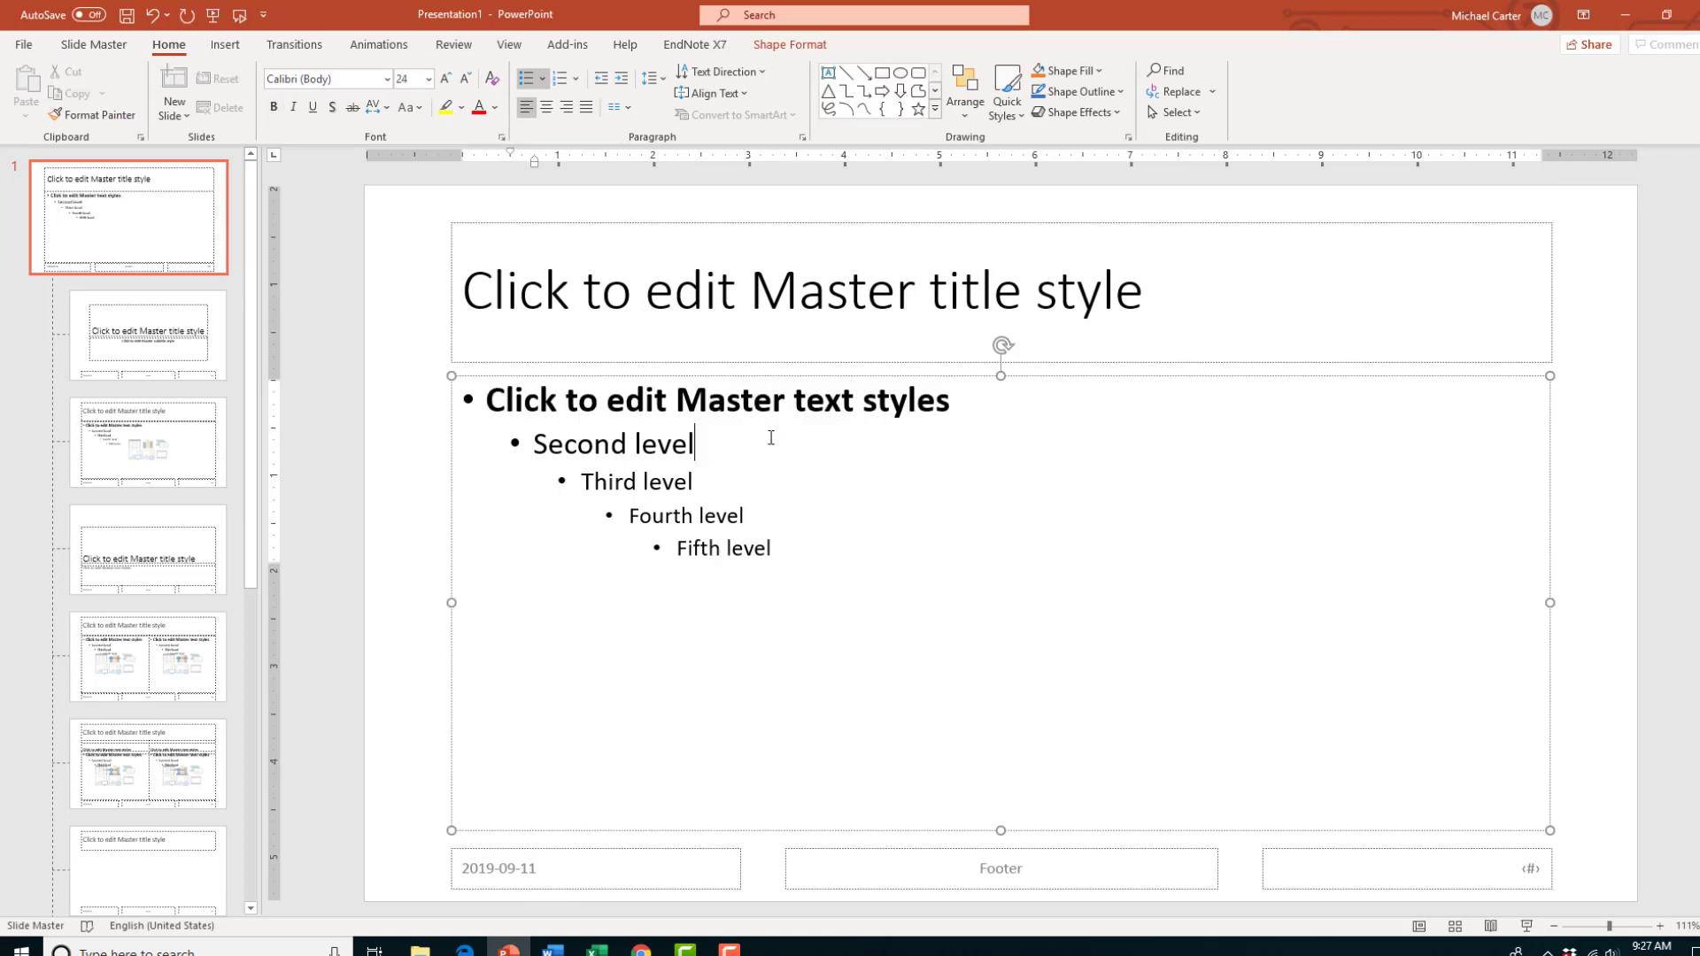
pyautogui.moveTo(1146, 292); pyautogui.dragTo(462, 292)
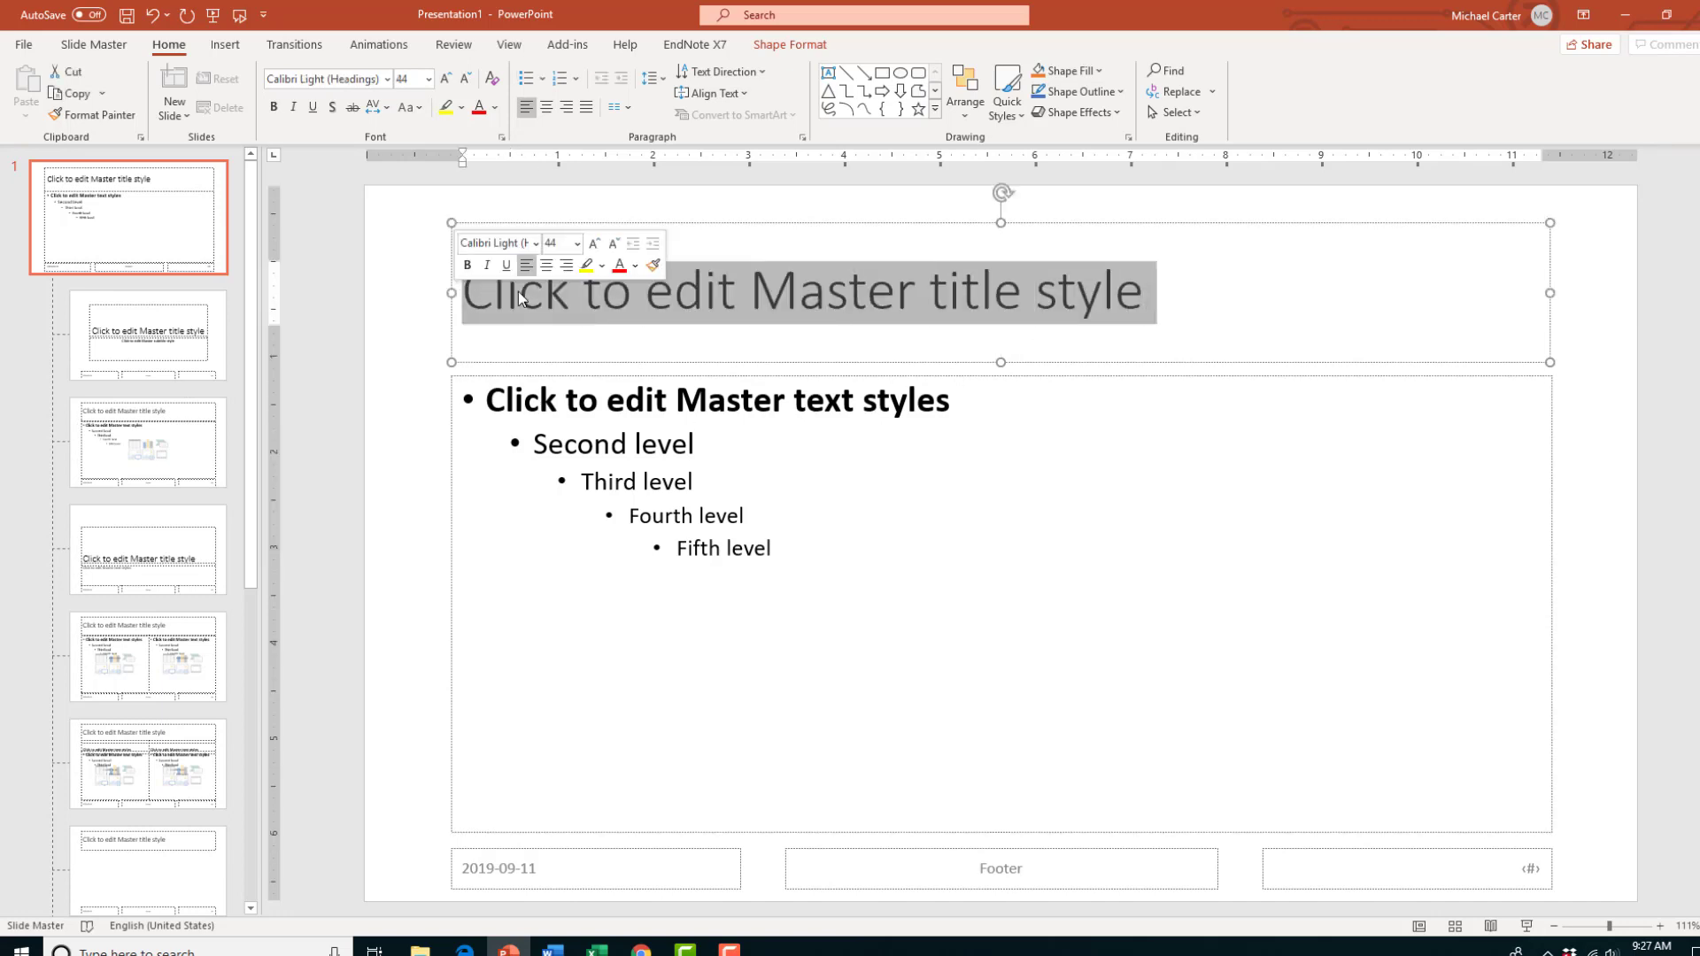
pyautogui.click(270, 113)
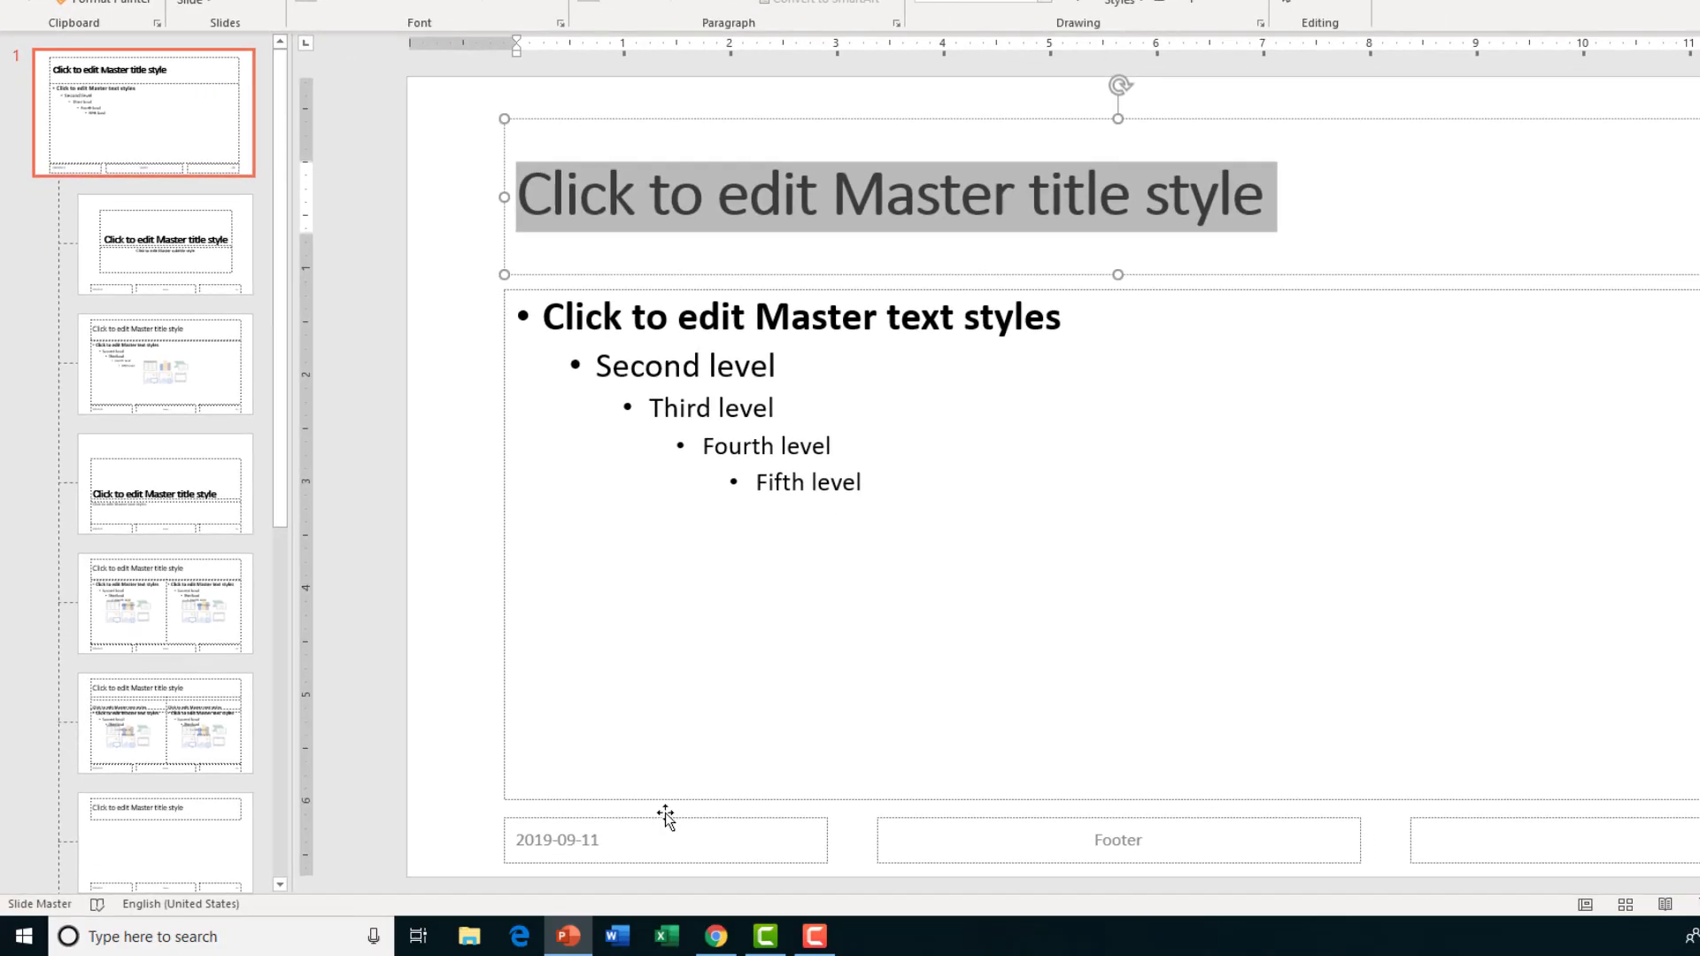
# Delete the master's date, footer and slide-number placeholders one by one
pyautogui.click(666, 817)
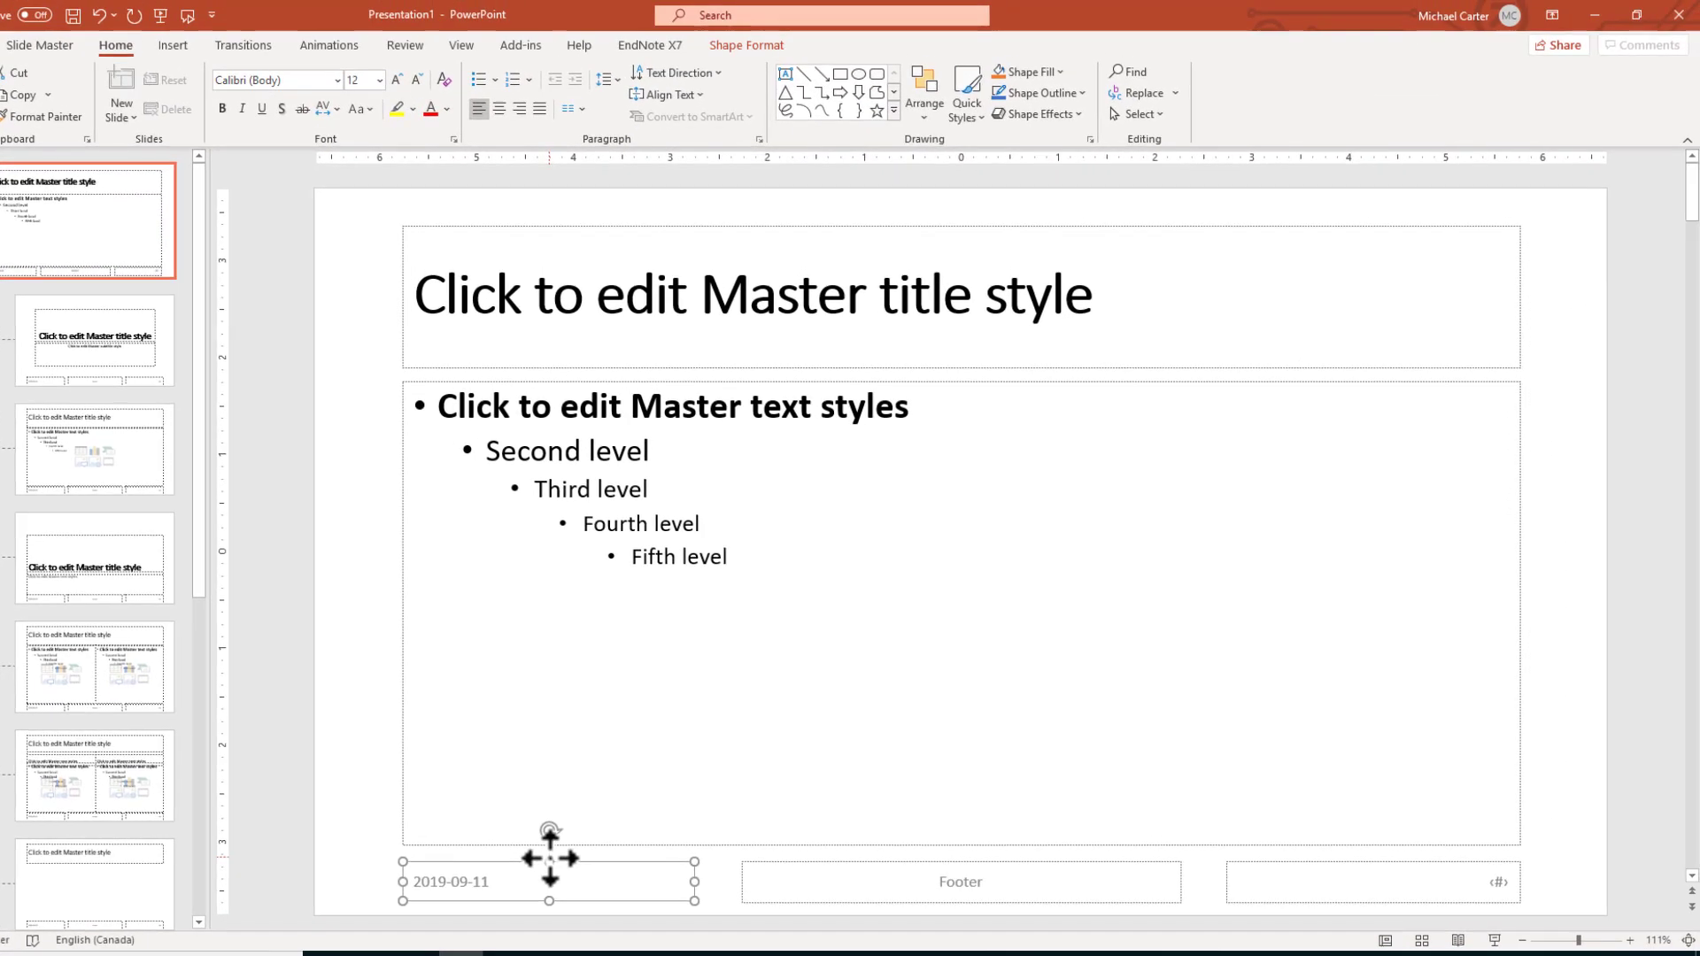
pyautogui.press('Delete')
pyautogui.click(905, 863)
pyautogui.press('Delete')
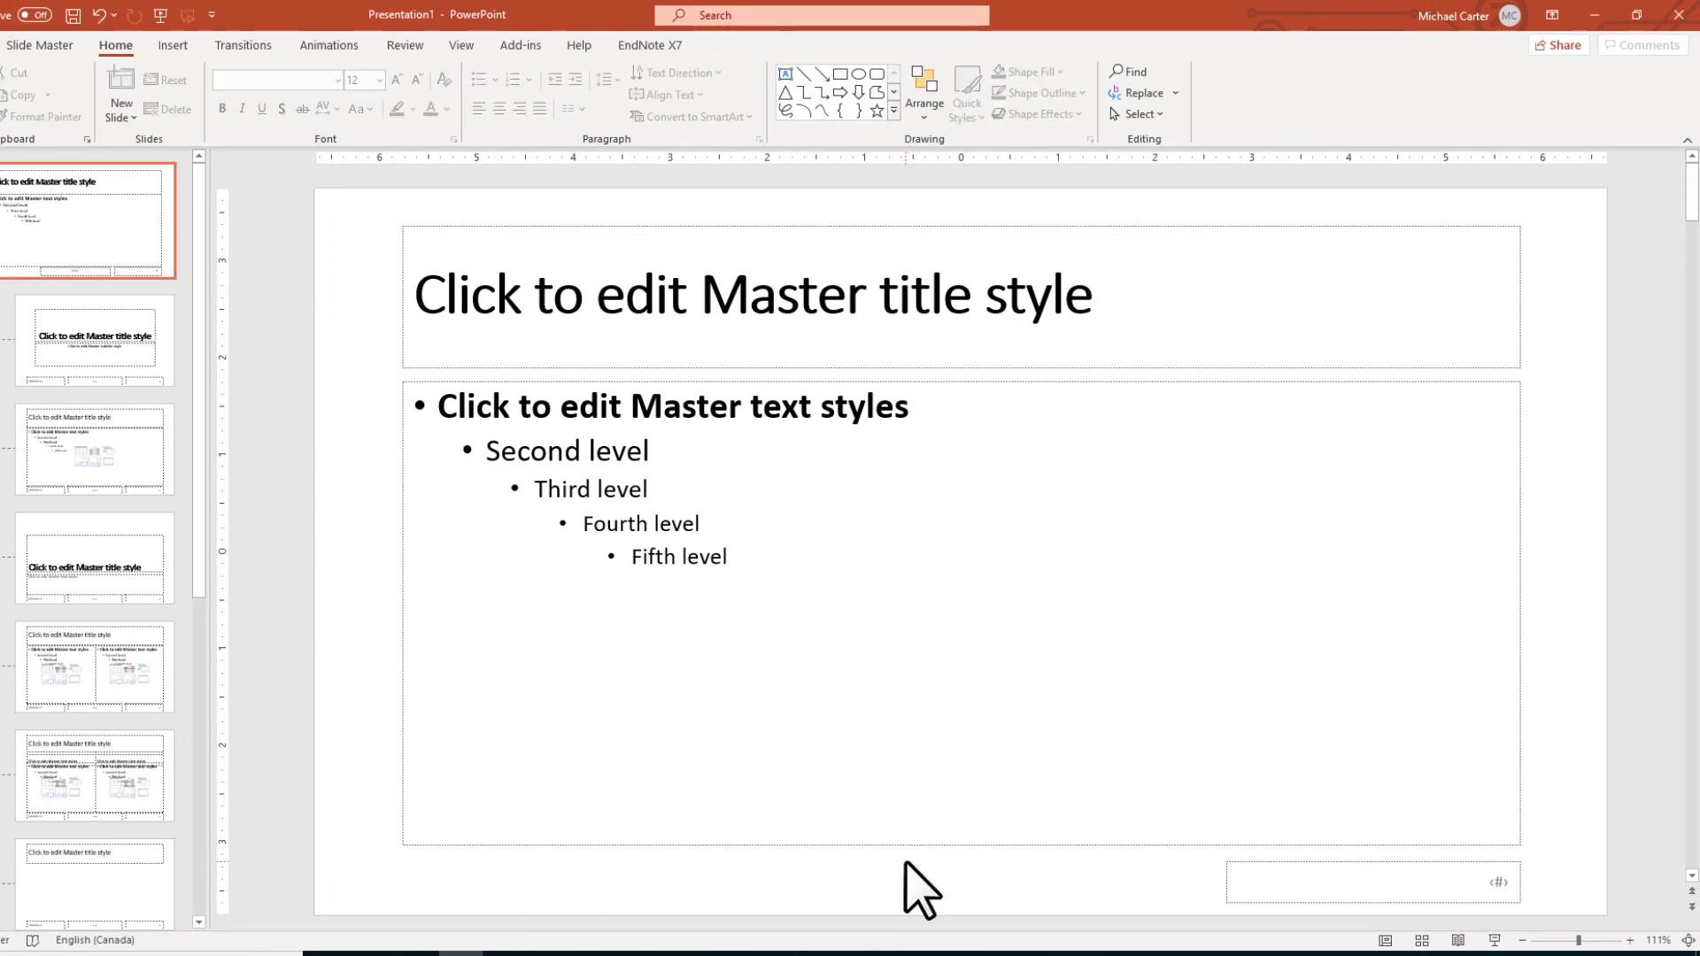
pyautogui.click(1268, 865)
pyautogui.press('Delete')
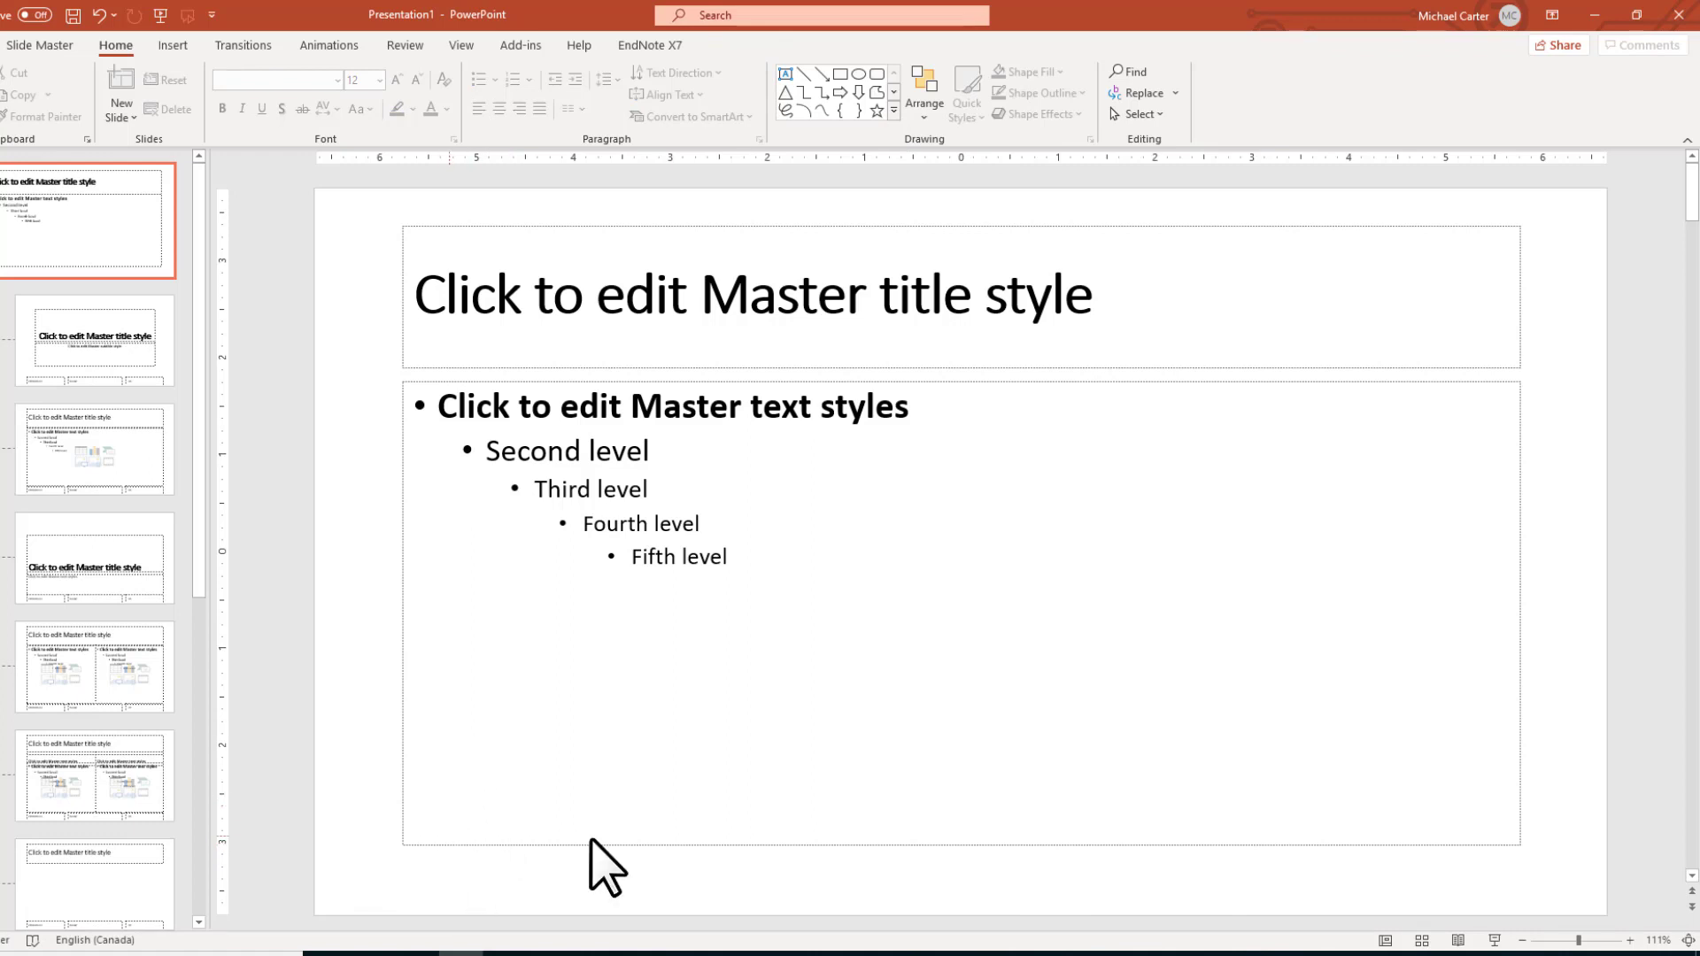
pyautogui.click(173, 46)
pyautogui.click(131, 89)
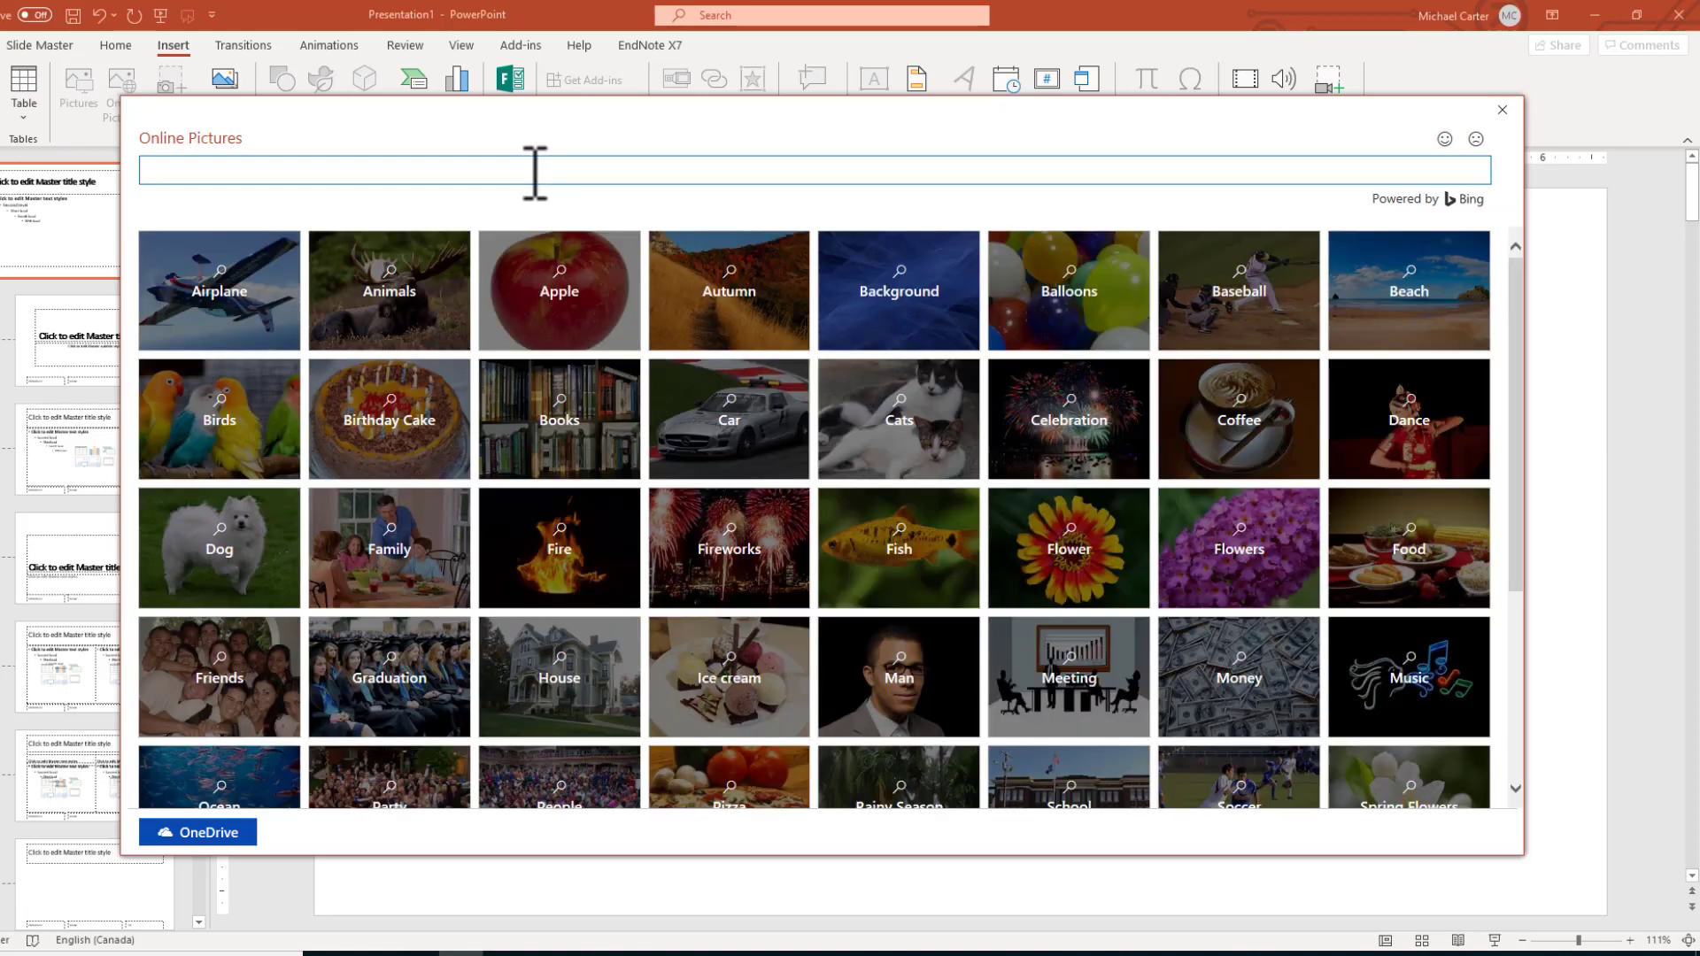
pyautogui.write('centennial college')
pyautogui.press('Return')
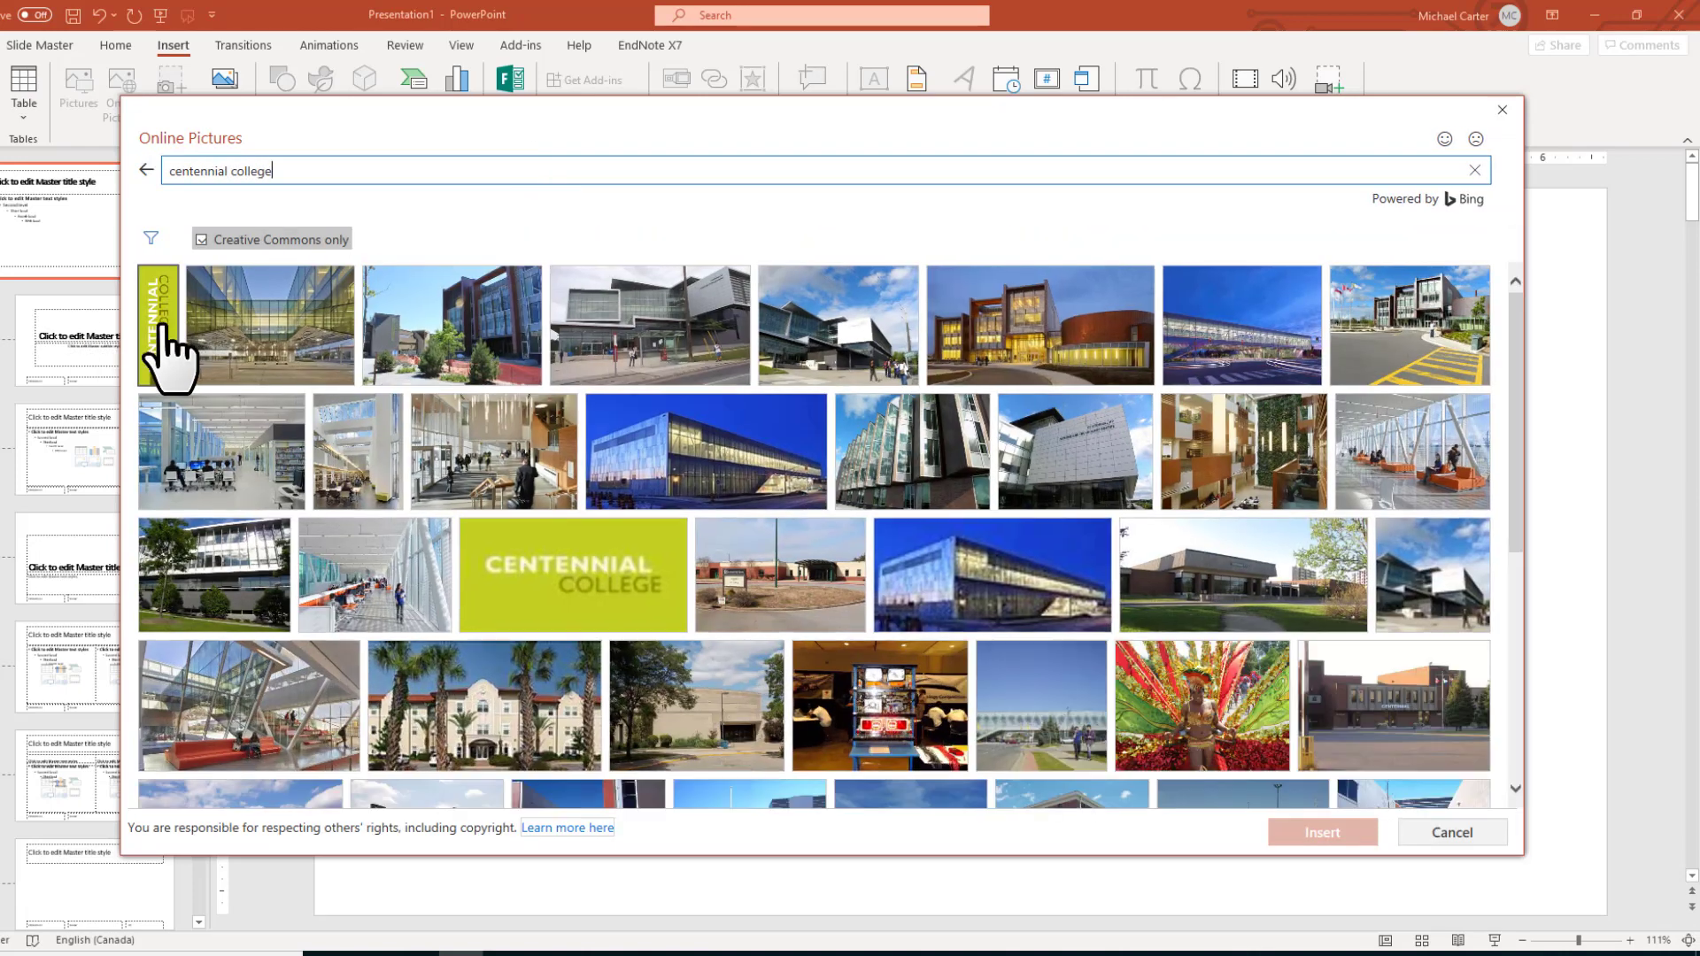
pyautogui.click(162, 336)
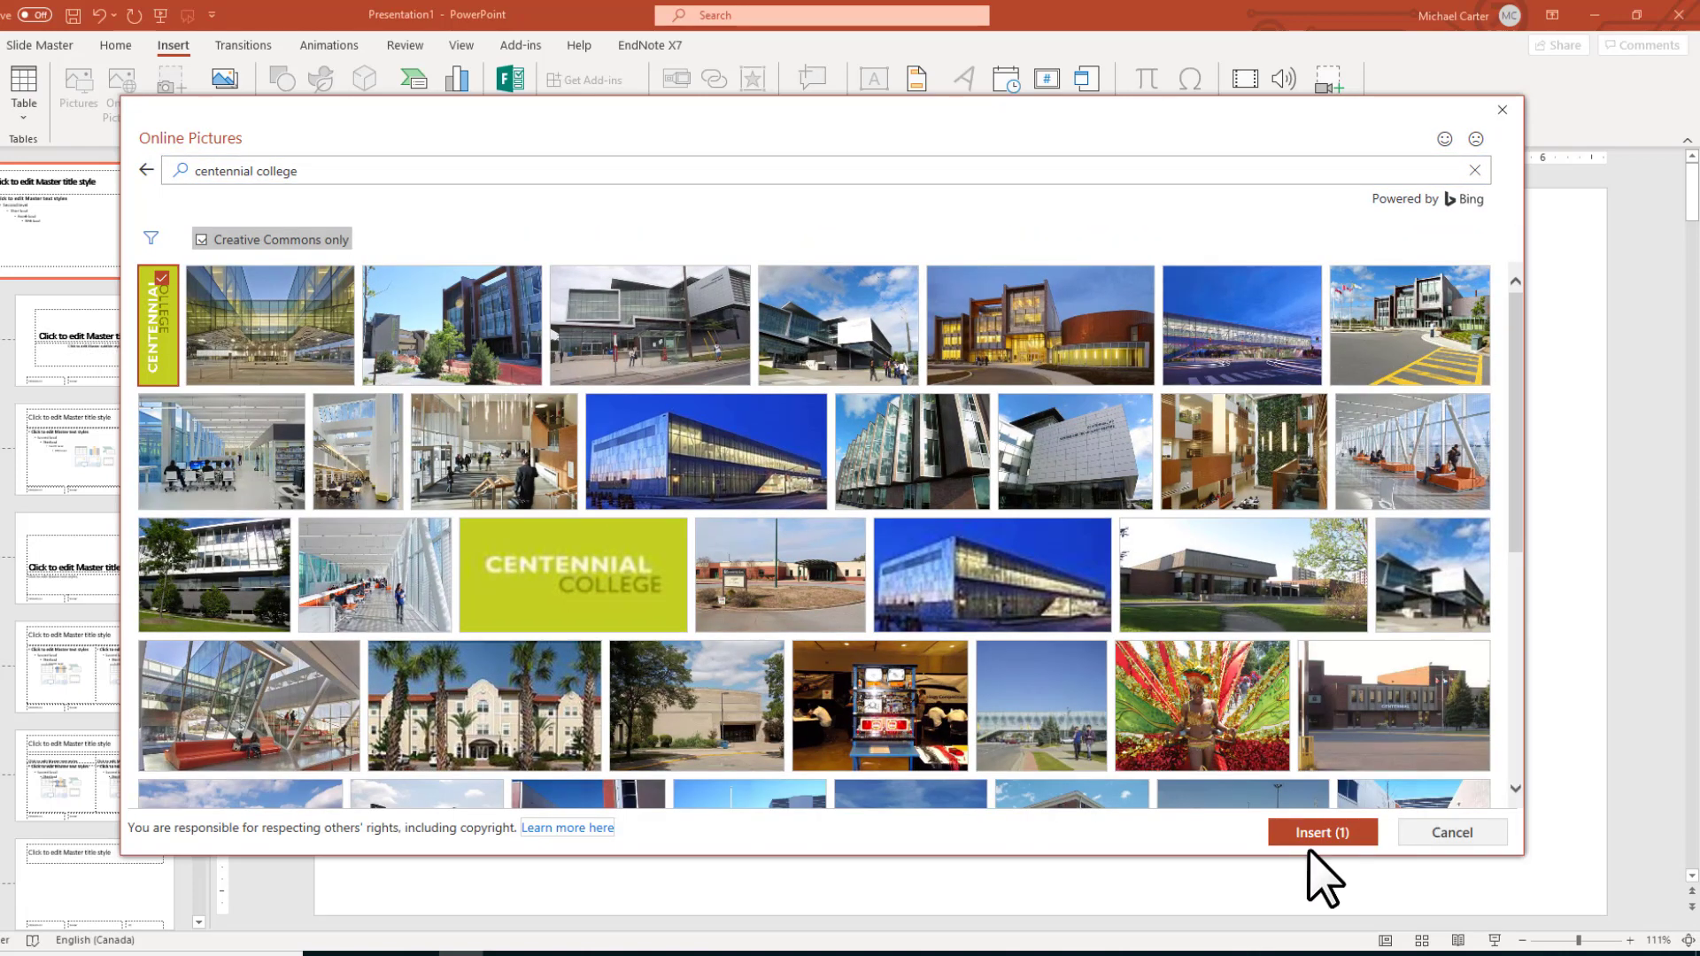
pyautogui.click(1312, 837)
pyautogui.moveTo(911, 463); pyautogui.dragTo(395, 429)
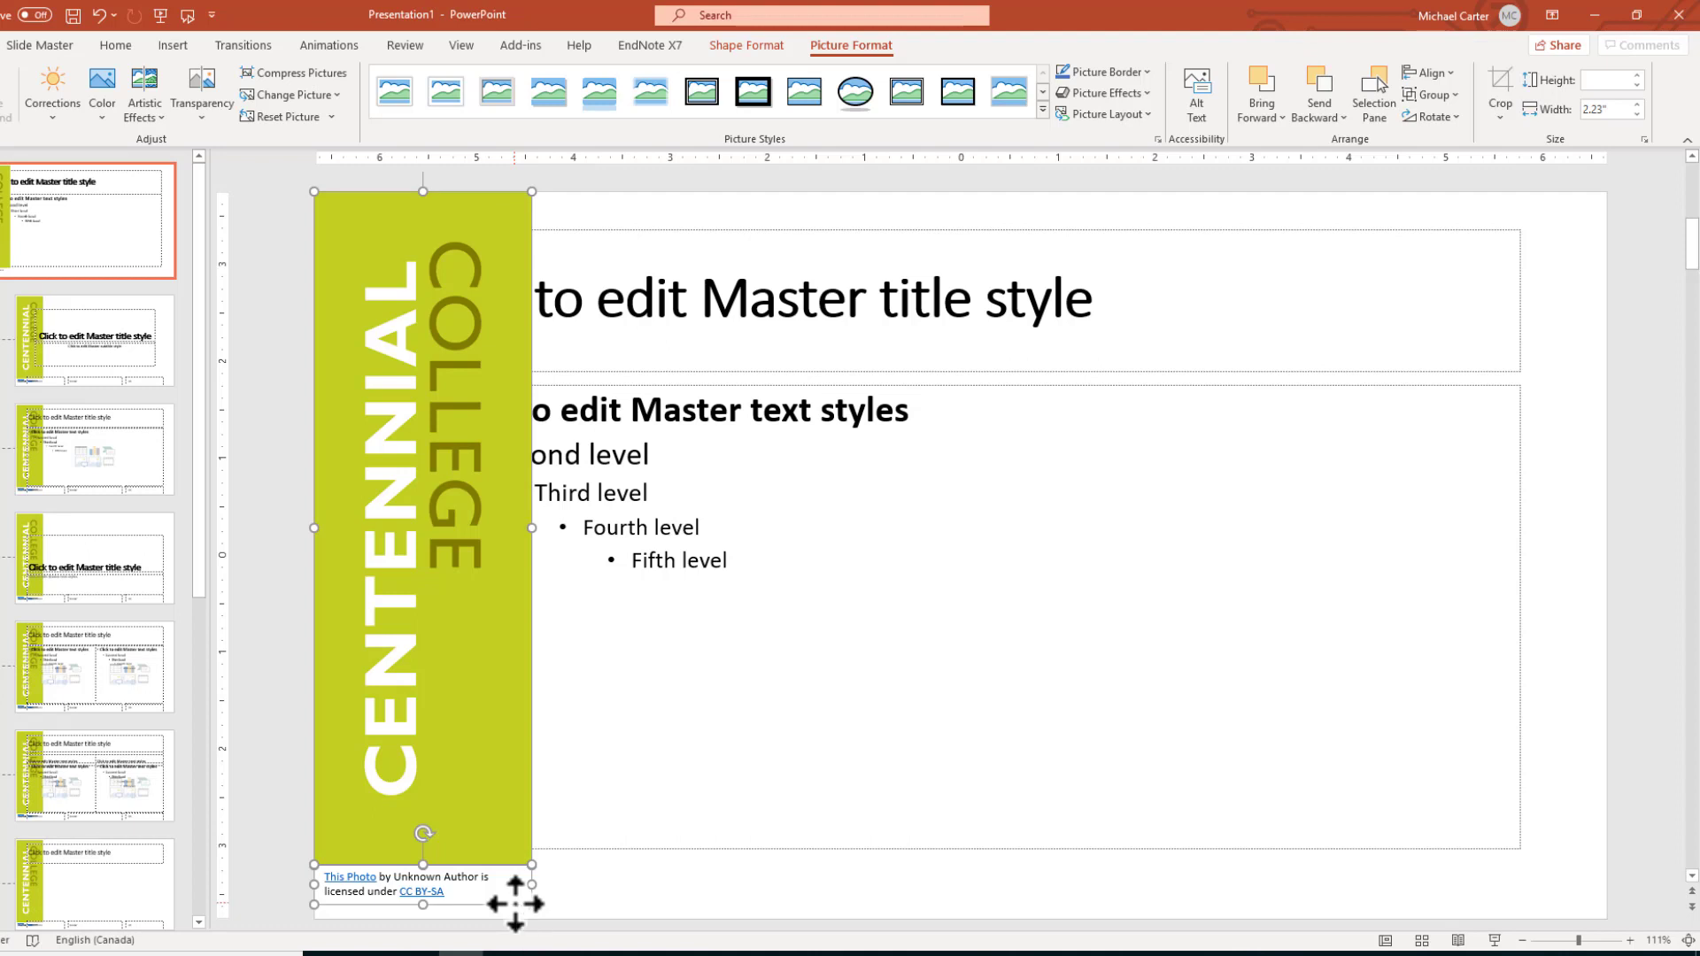
pyautogui.press('Delete')
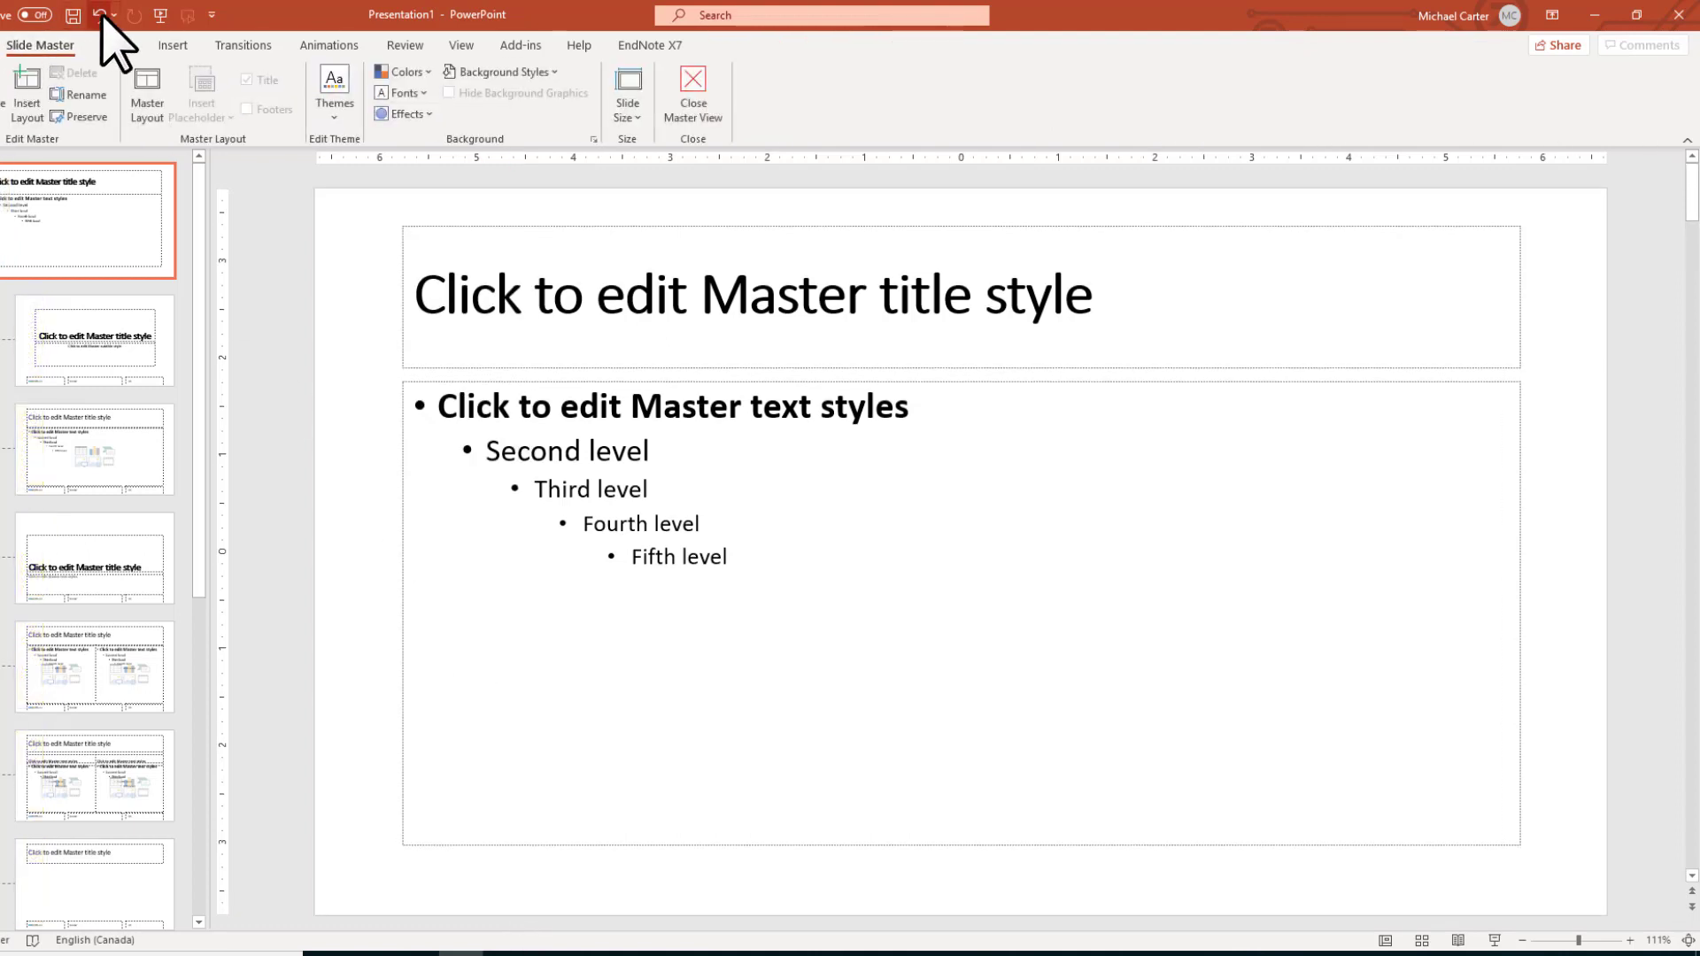
# Restore the logo picture, then move the body placeholder right of the sidebar and shrink it
pyautogui.click(99, 15)
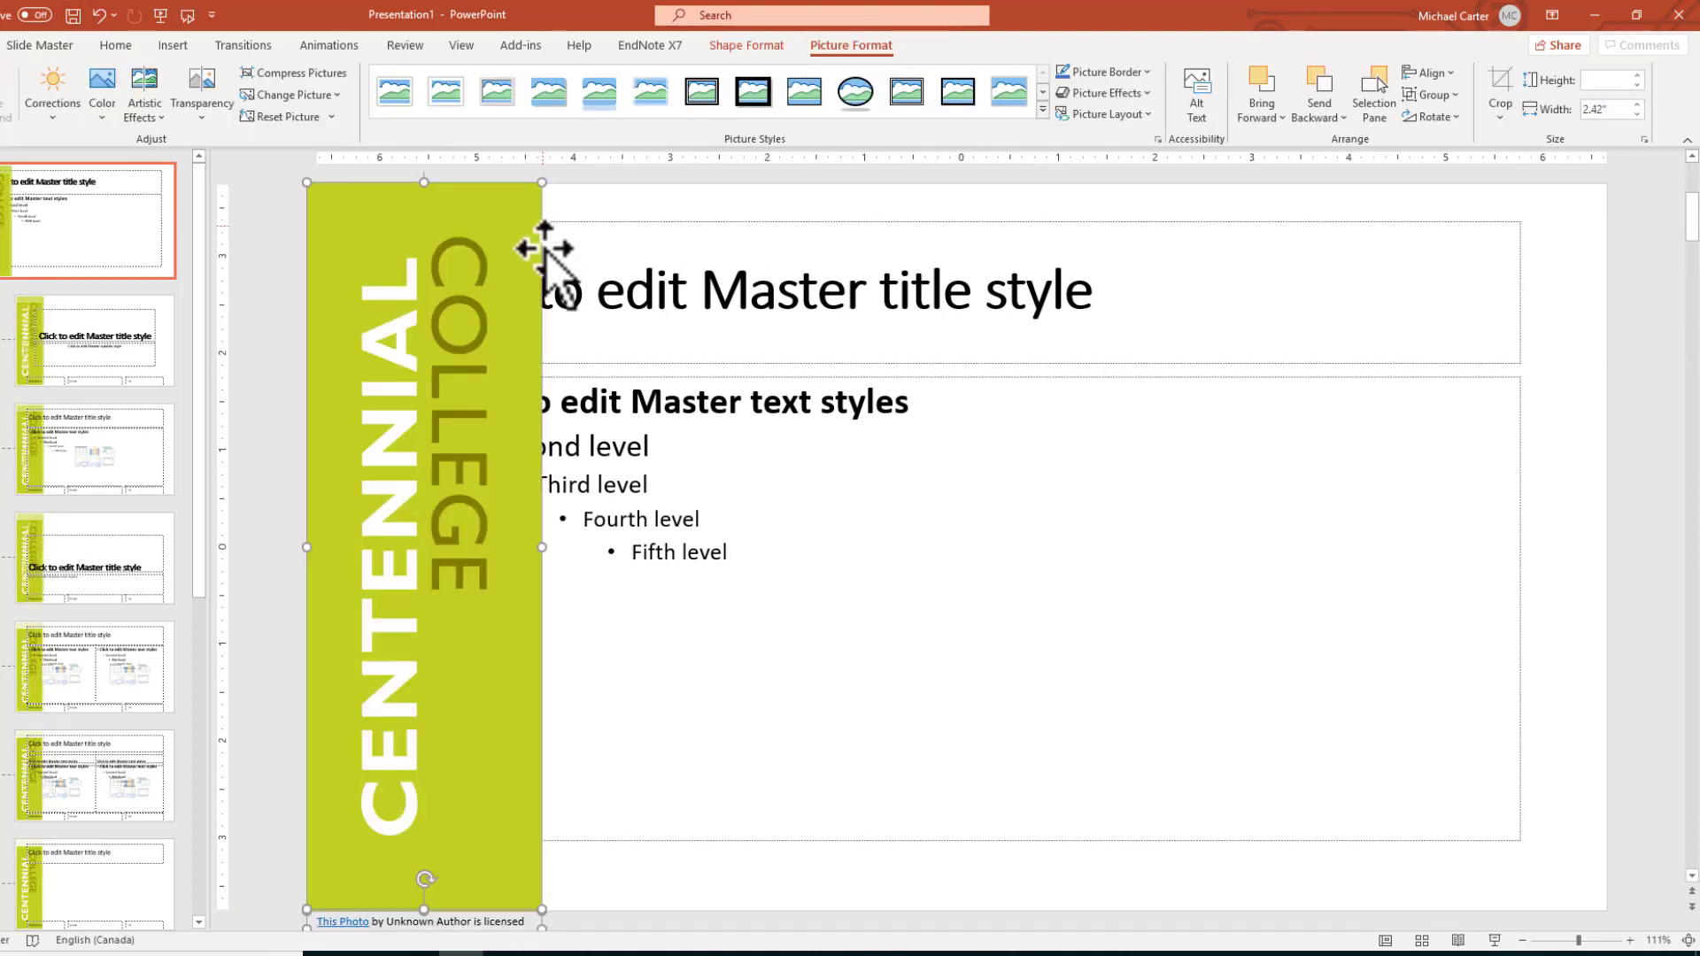
pyautogui.click(763, 520)
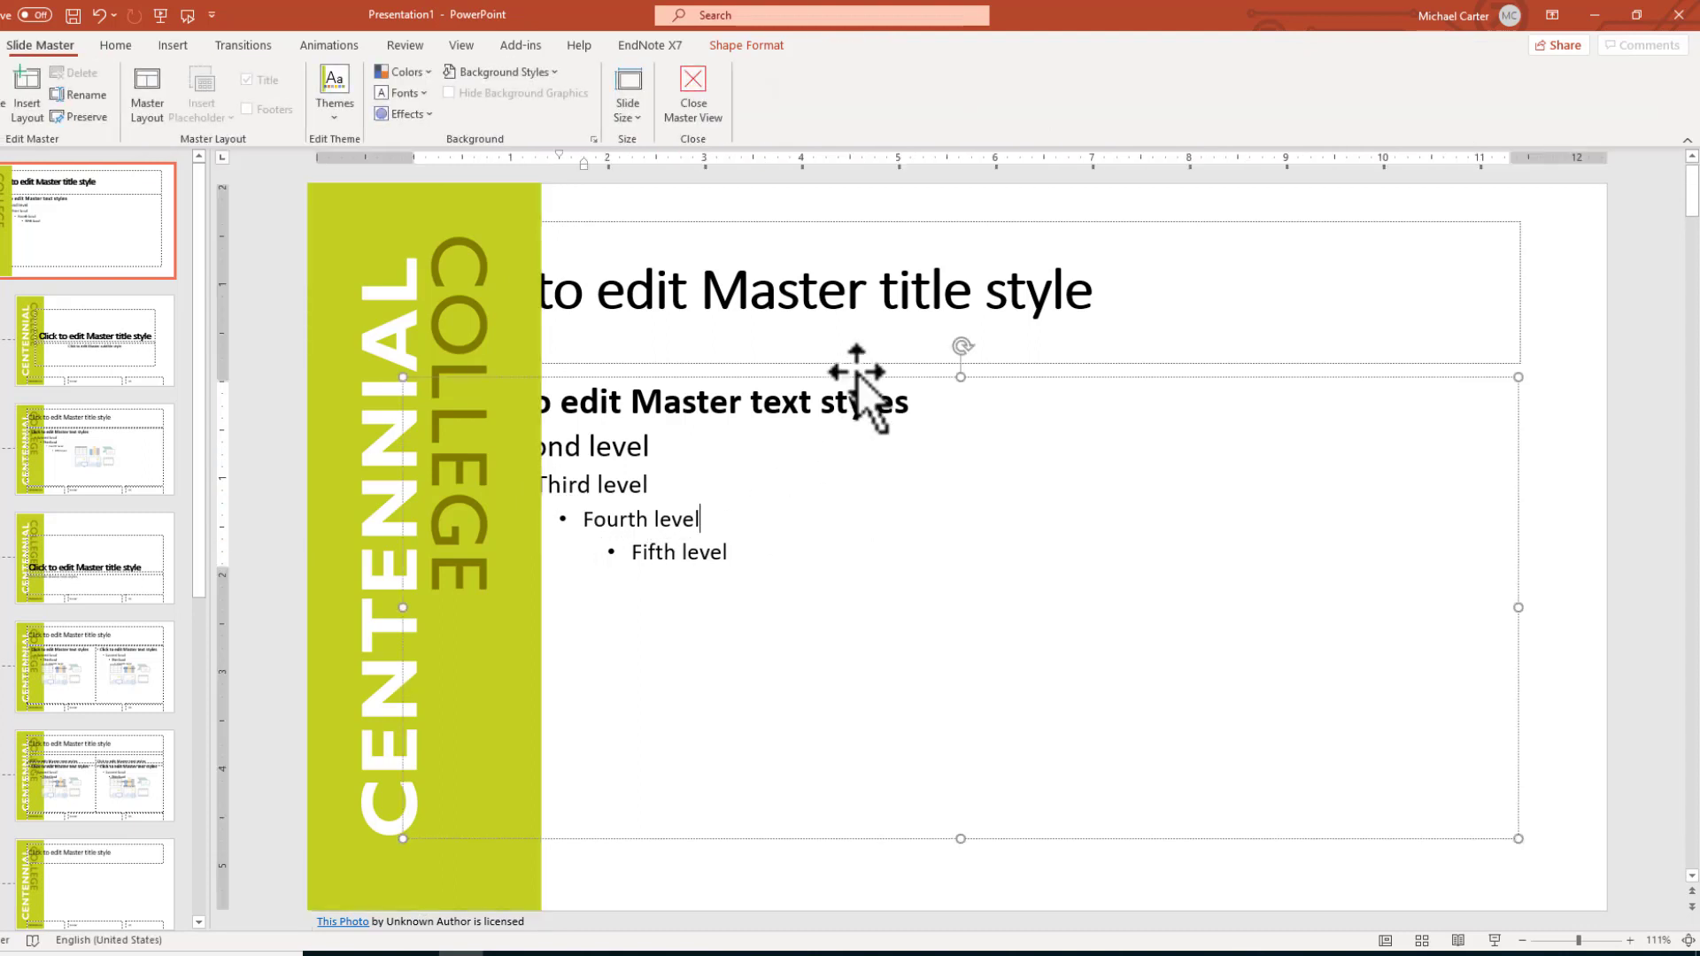
pyautogui.moveTo(847, 376); pyautogui.dragTo(922, 386)
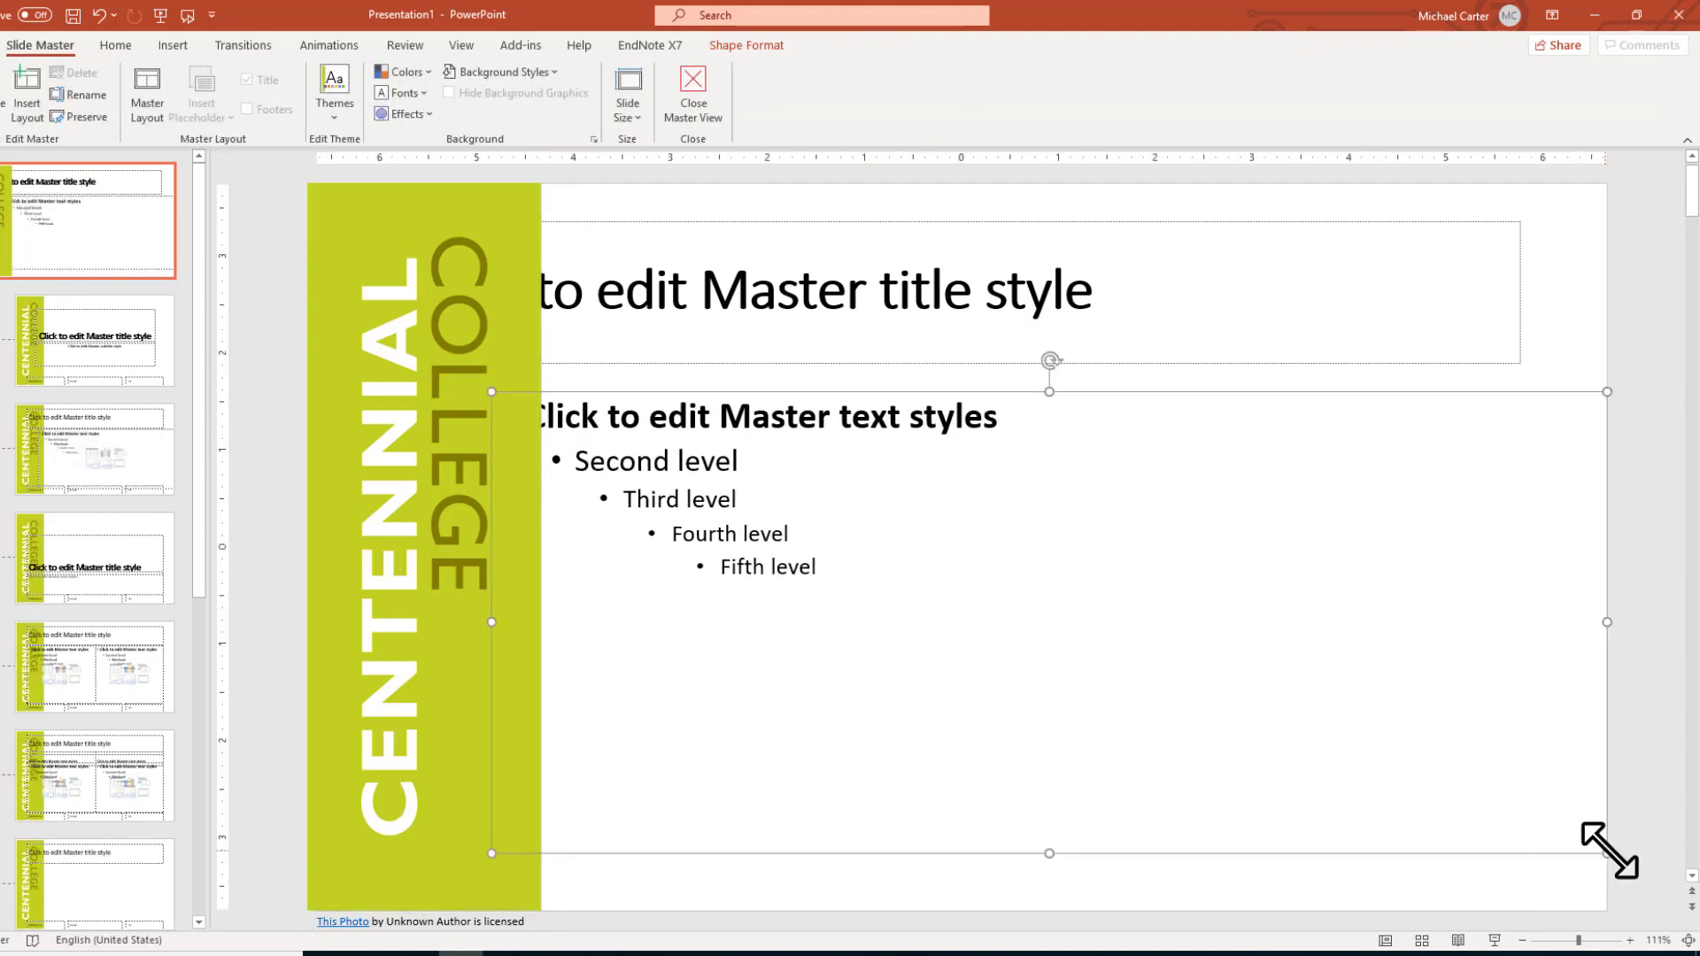
pyautogui.moveTo(1609, 851); pyautogui.dragTo(1497, 808)
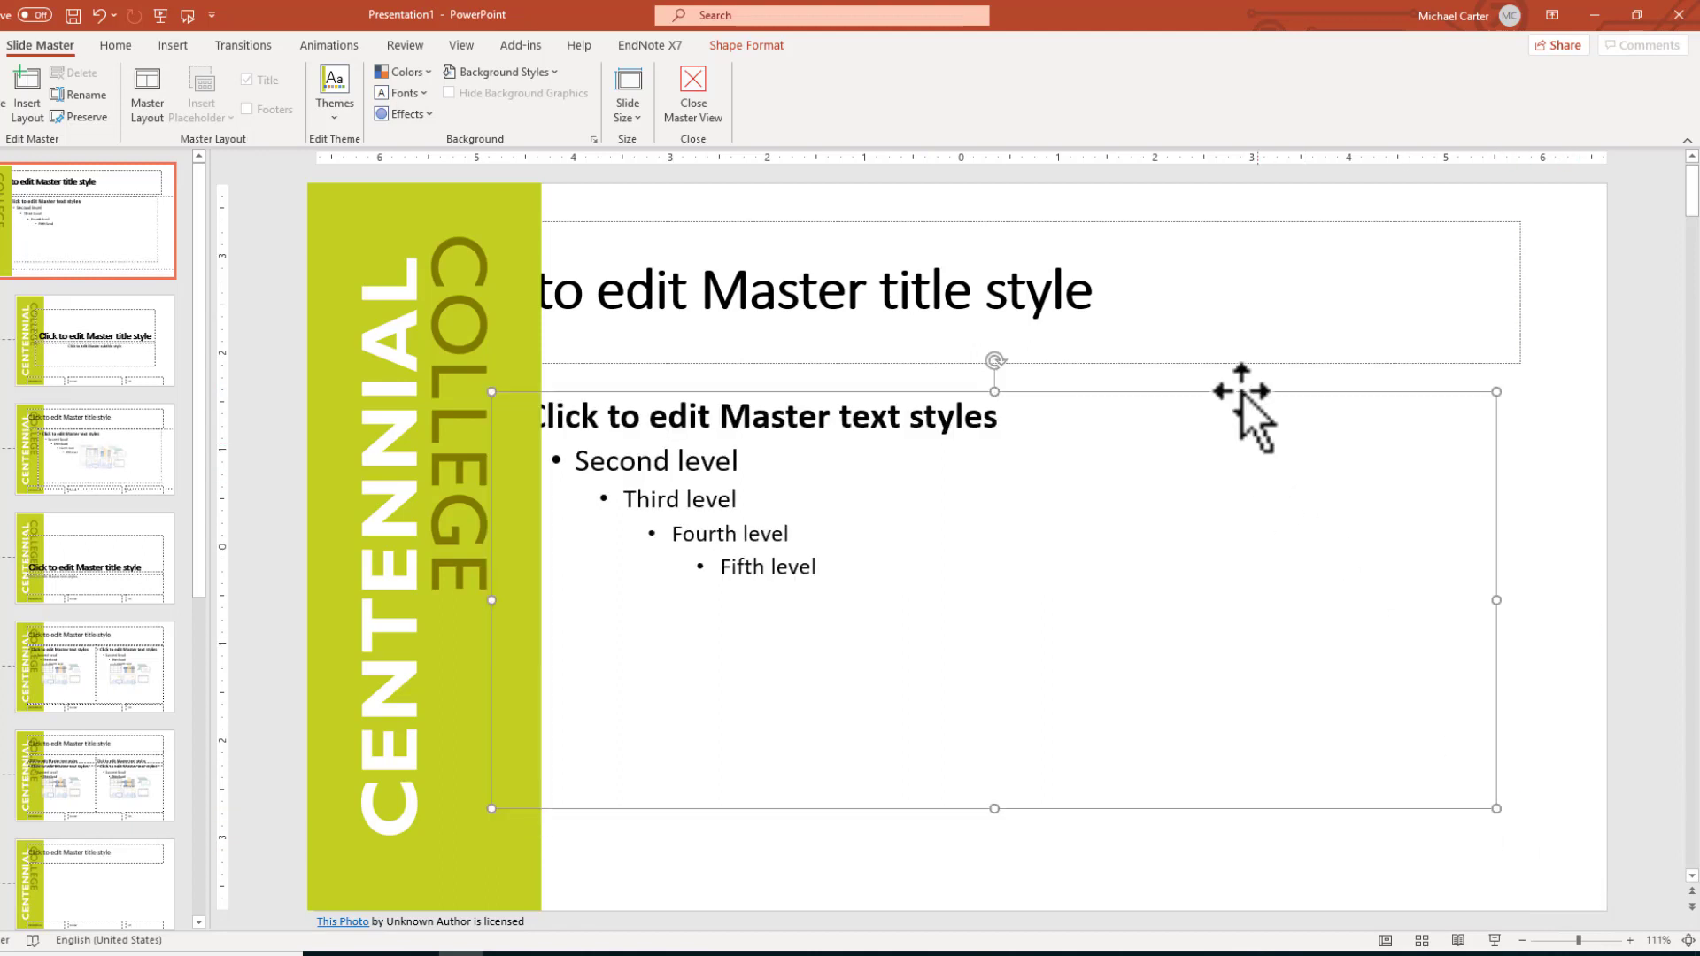
pyautogui.moveTo(1240, 397); pyautogui.dragTo(1316, 447)
# Move the title placeholder clear of the sidebar and narrow it to fit the slide
pyautogui.moveTo(1314, 364); pyautogui.dragTo(1470, 353)
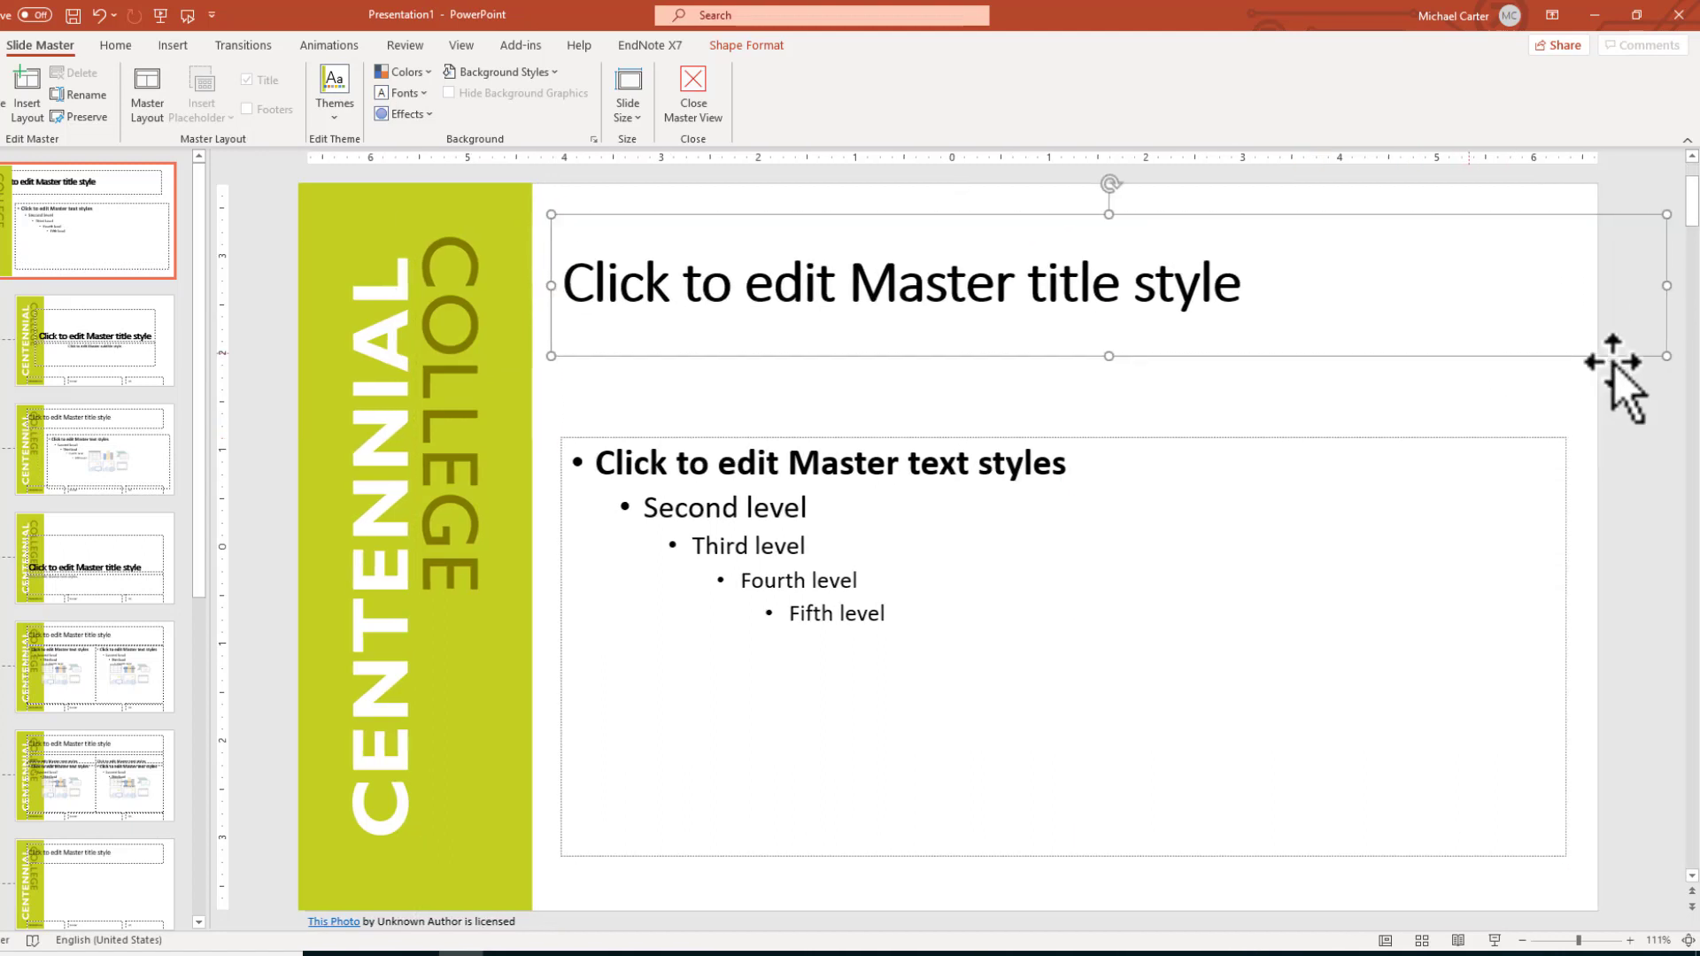
pyautogui.moveTo(1667, 356); pyautogui.dragTo(1573, 356)
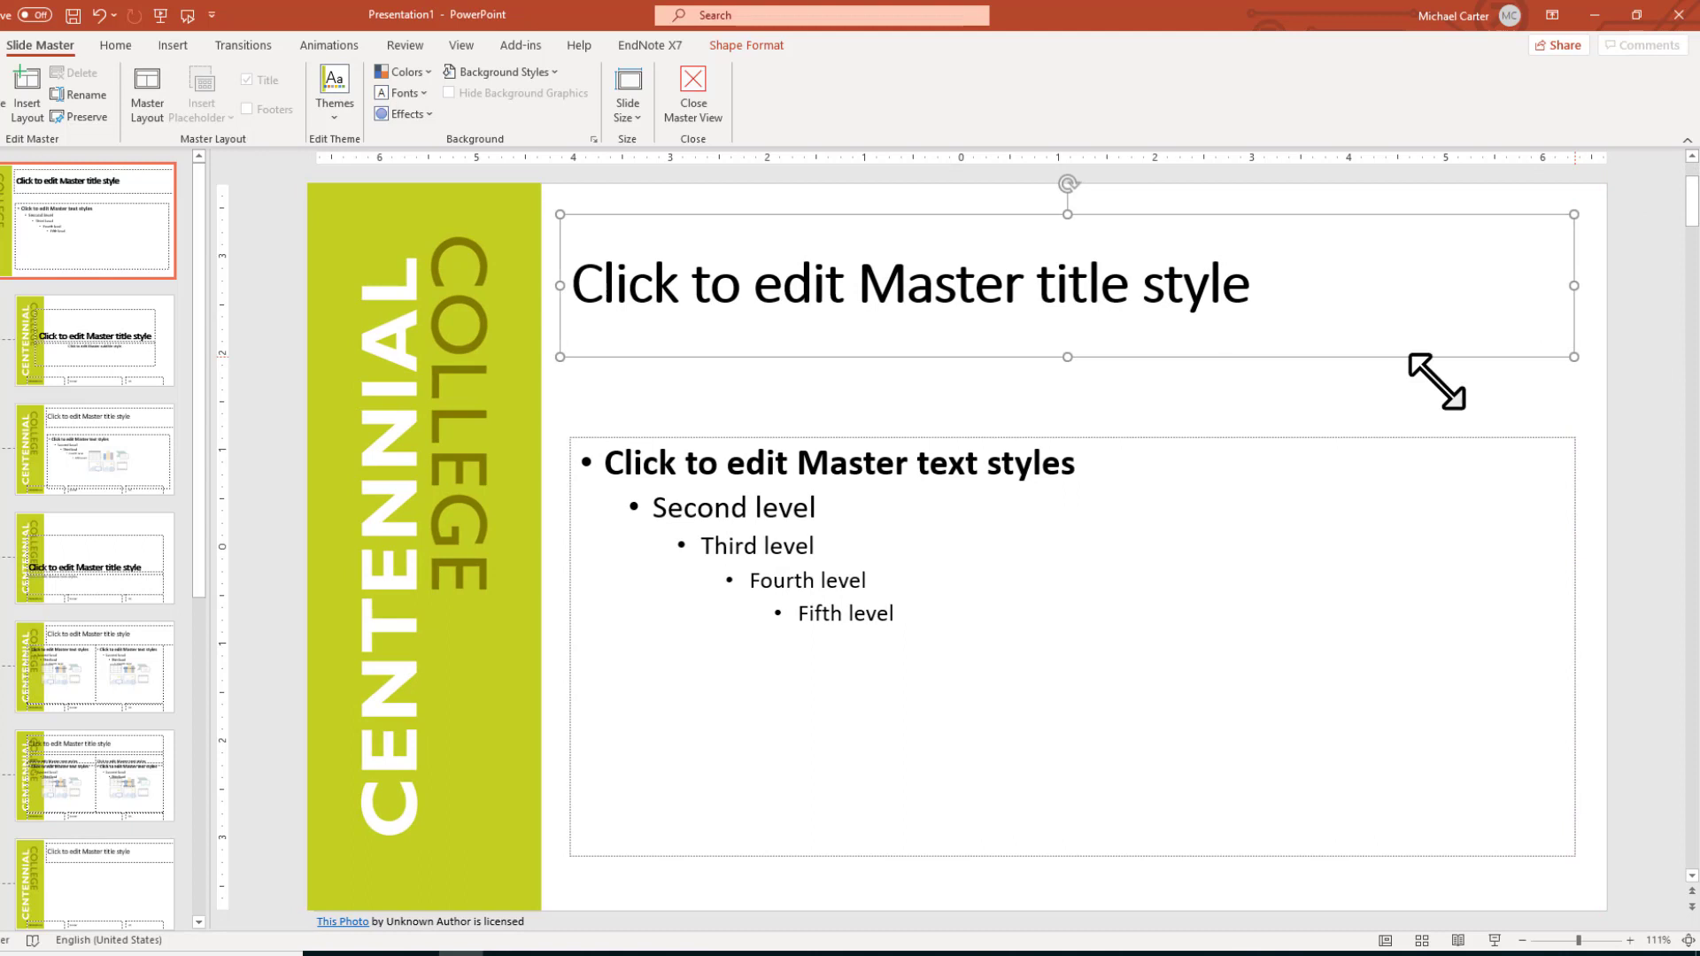
pyautogui.click(936, 403)
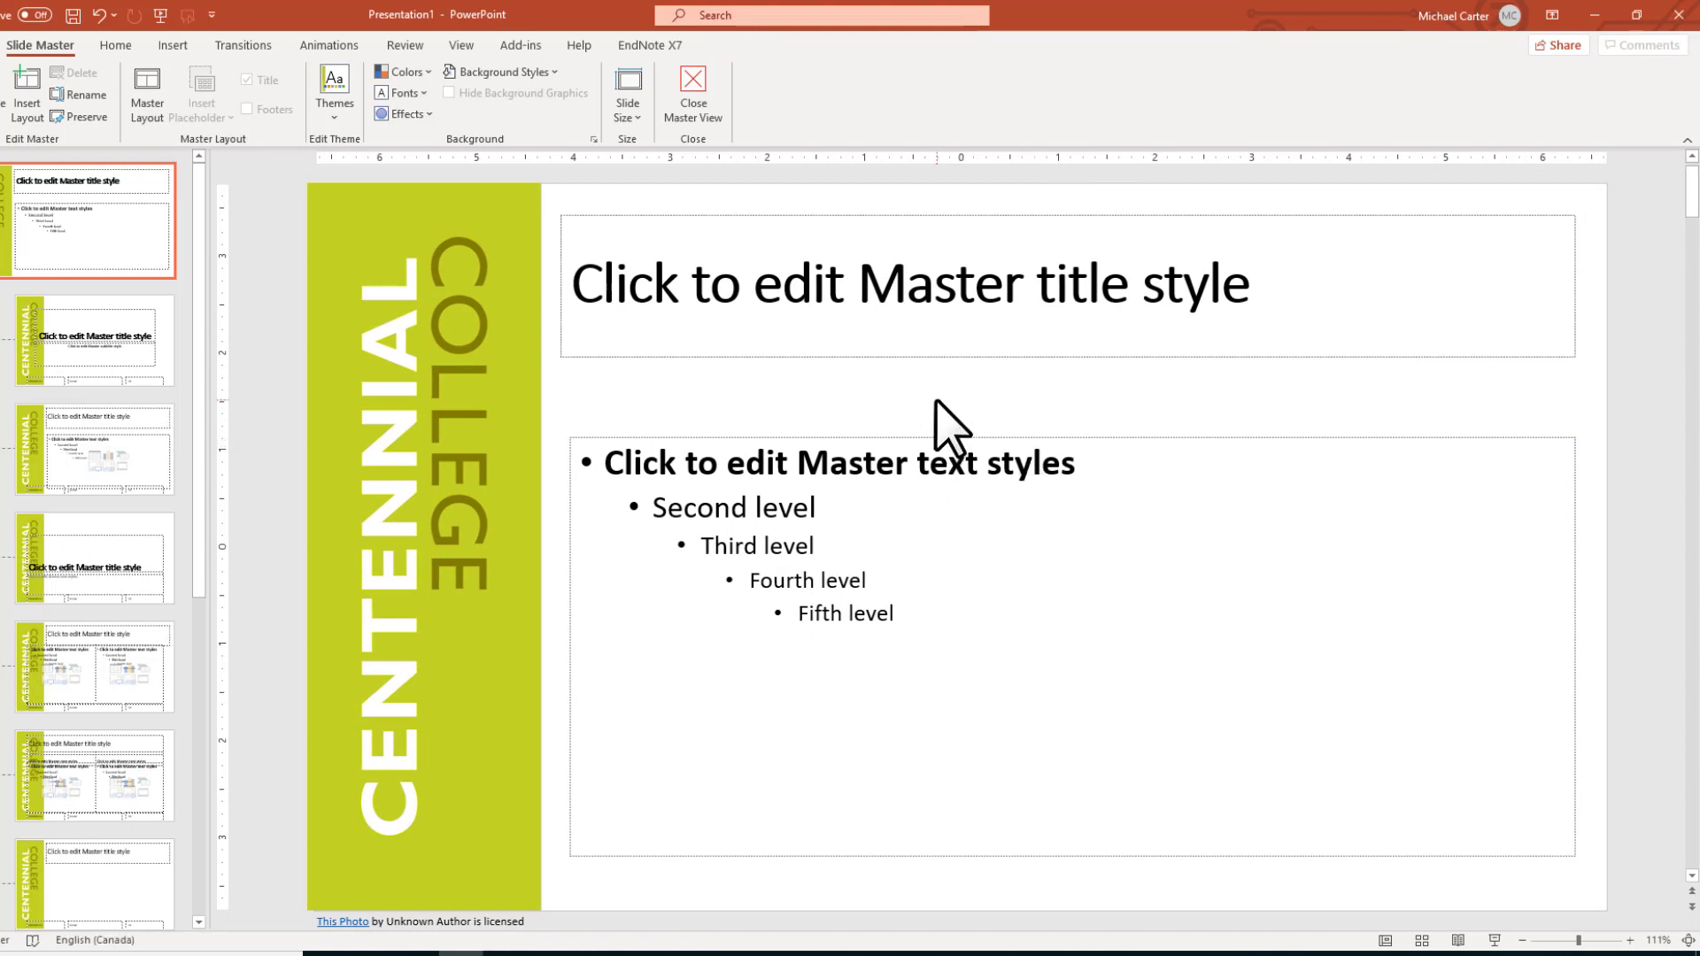
# Search online pictures for 'centennial college' and insert the brick campus building photo
pyautogui.click(176, 46)
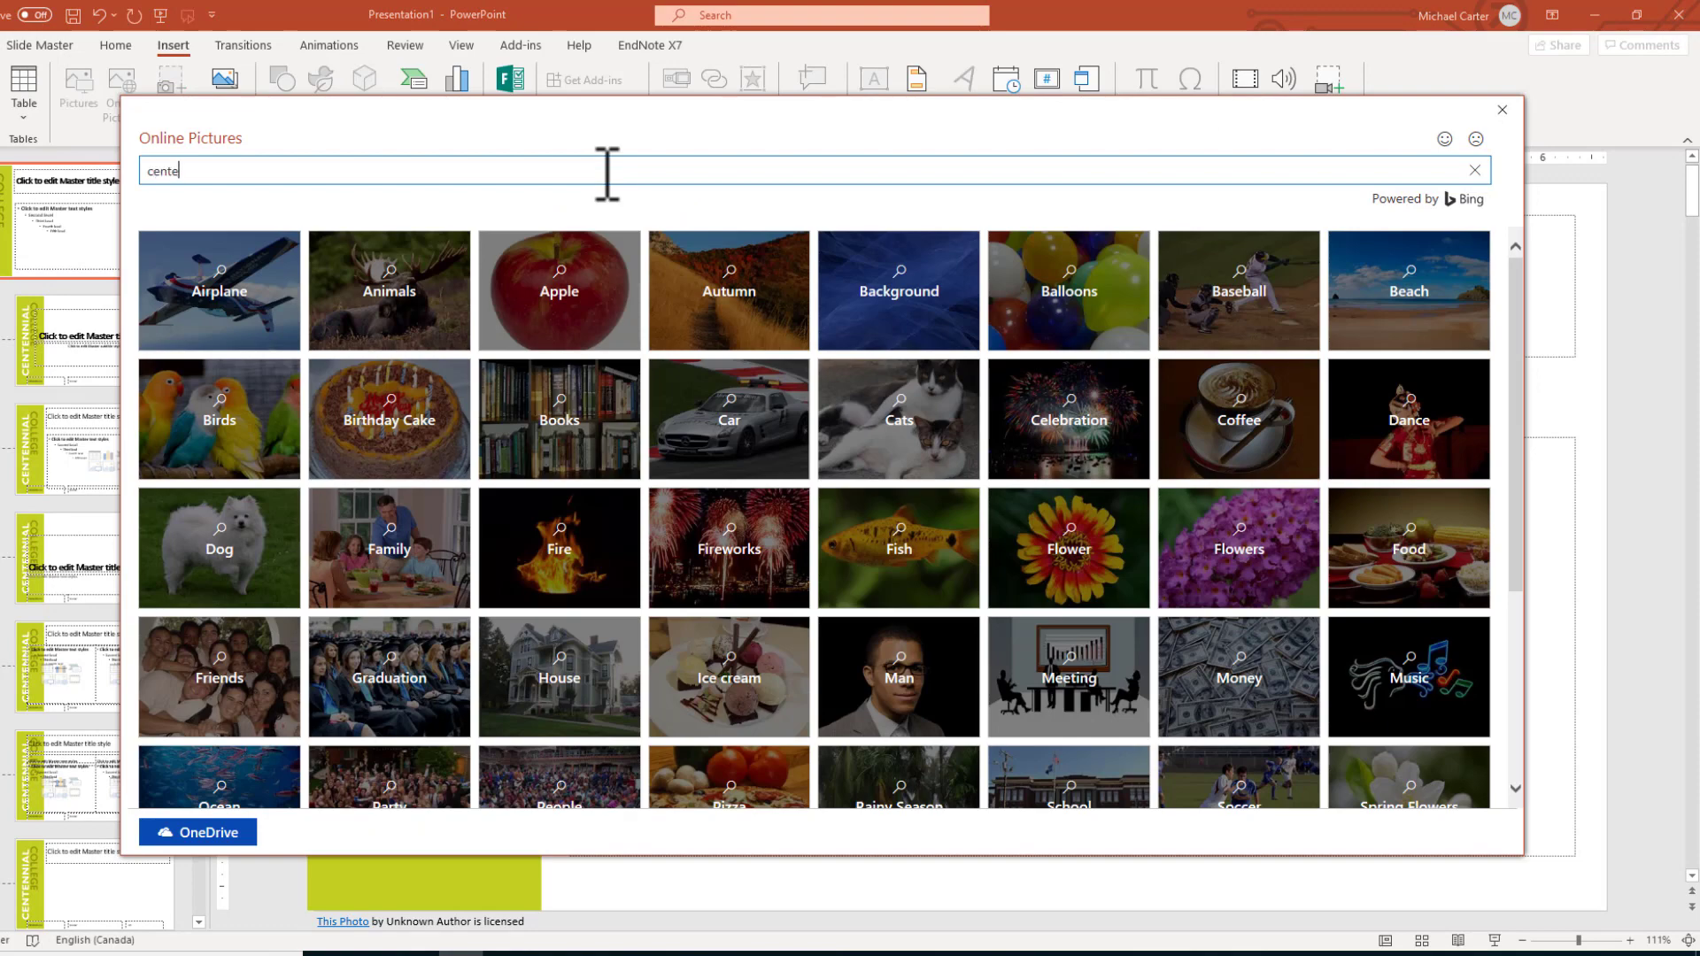
pyautogui.write('ege')
pyautogui.press('Return')
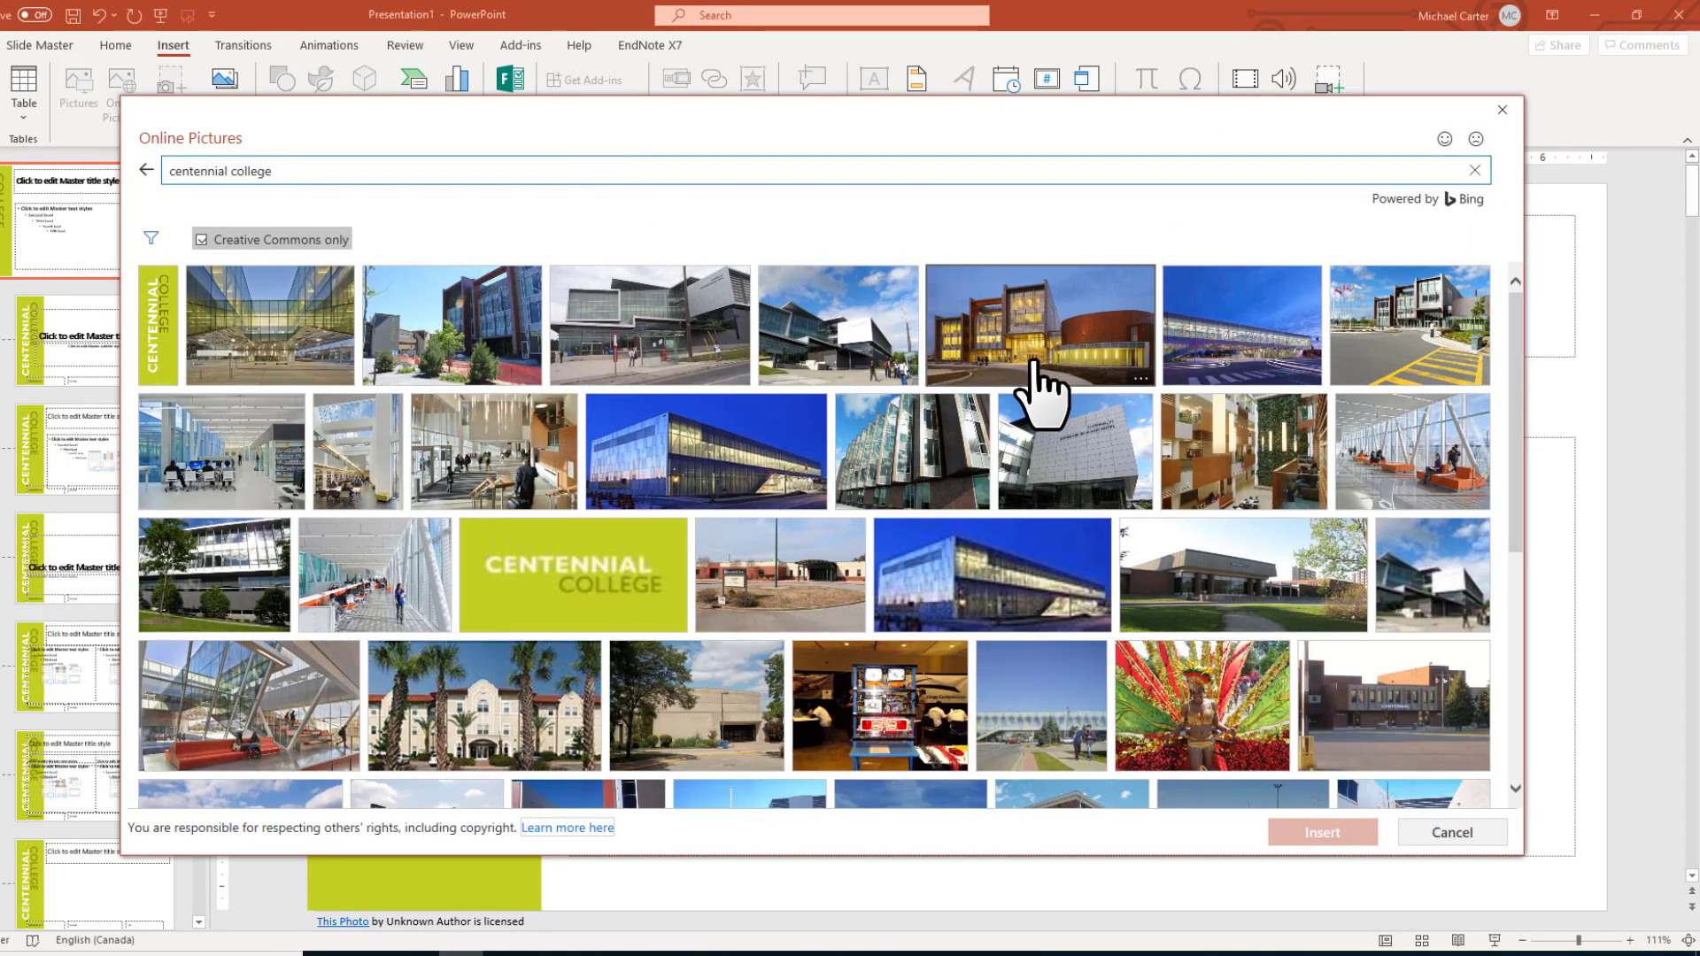
pyautogui.click(1018, 341)
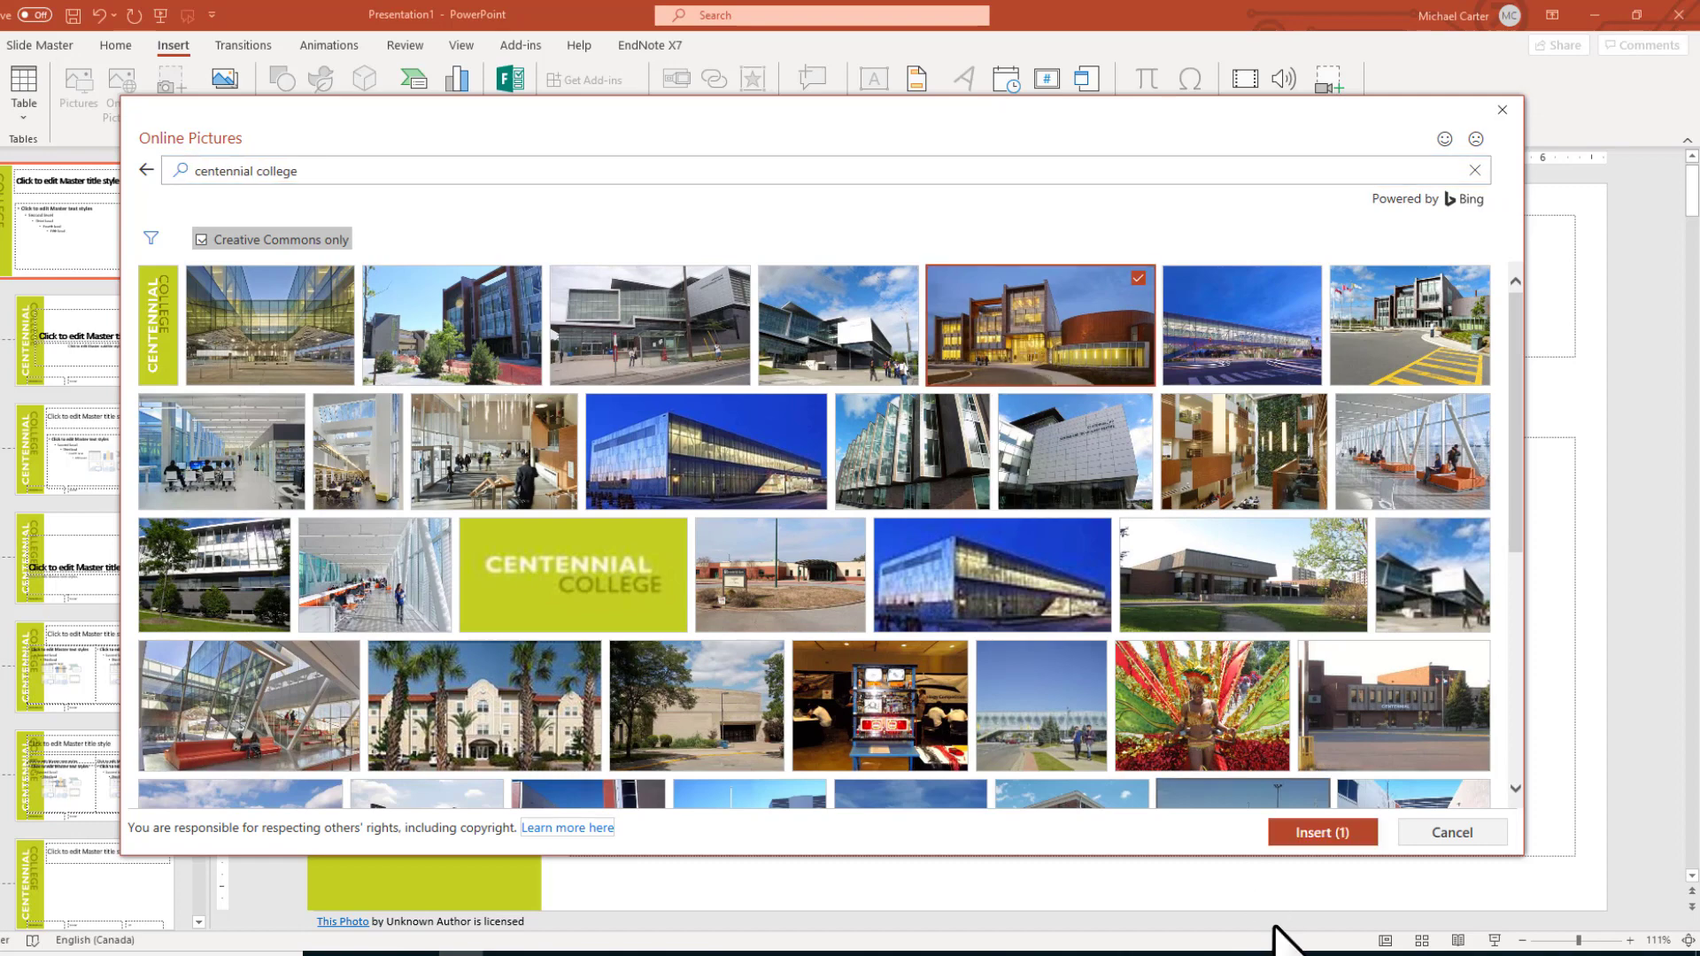
pyautogui.click(1315, 836)
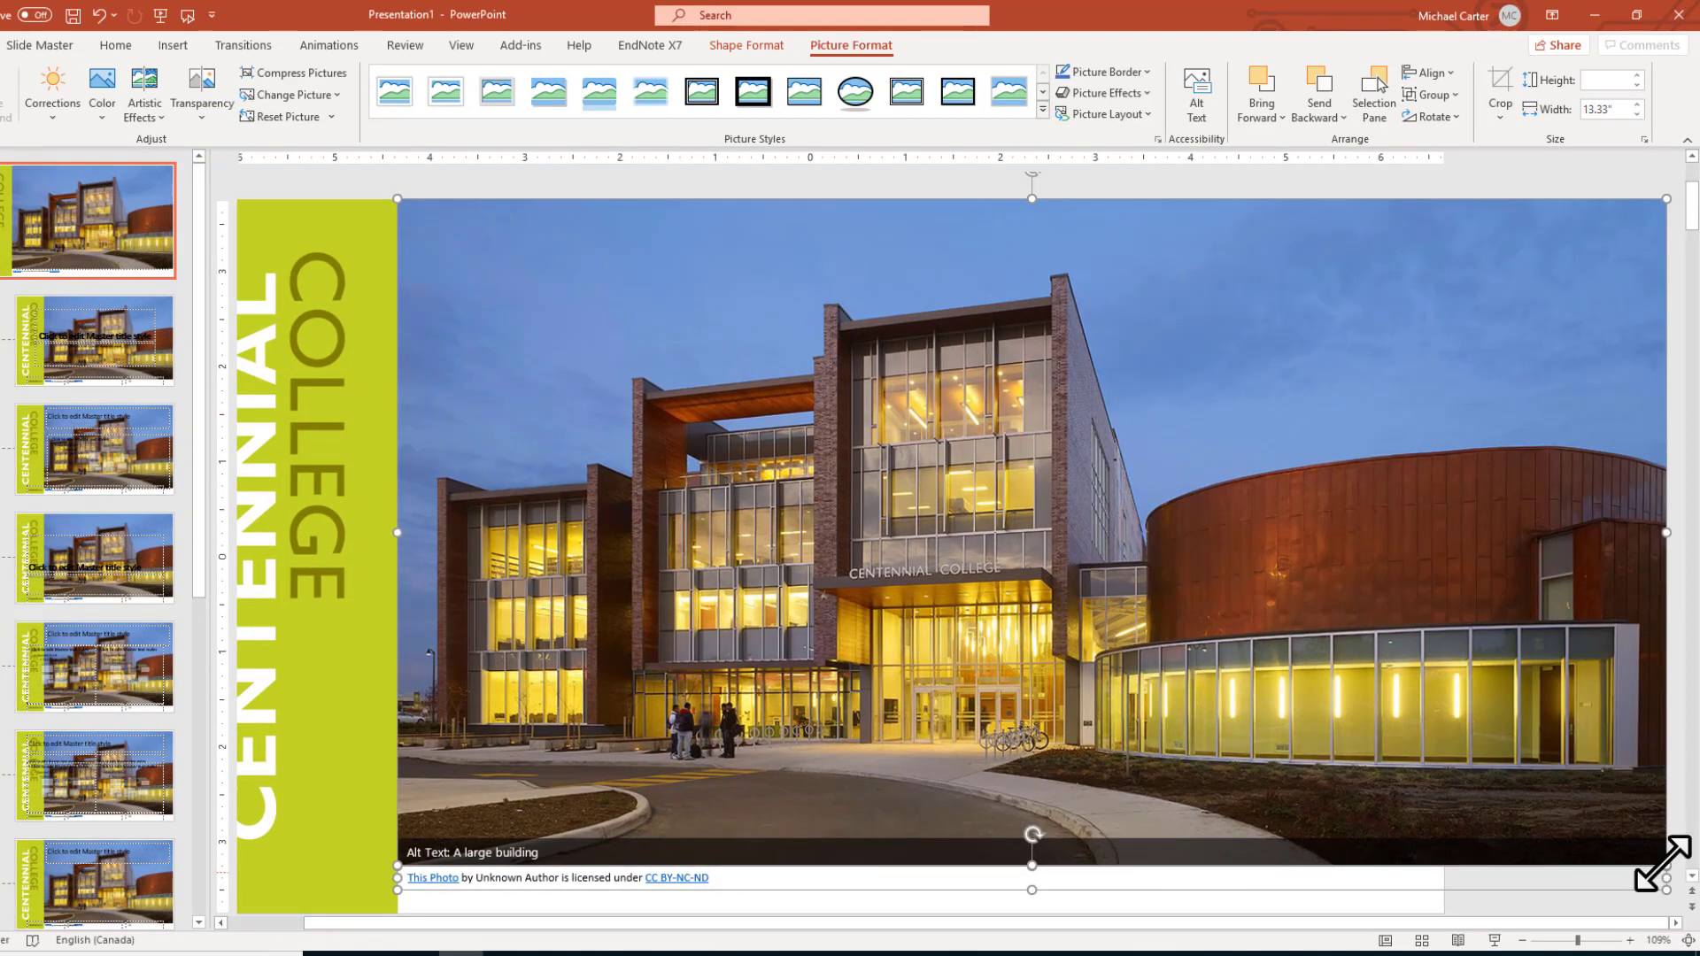
# Enlarge the campus photo to 7.5" by 14.27" so it fills the slide height beside the banner
pyautogui.click(1651, 846)
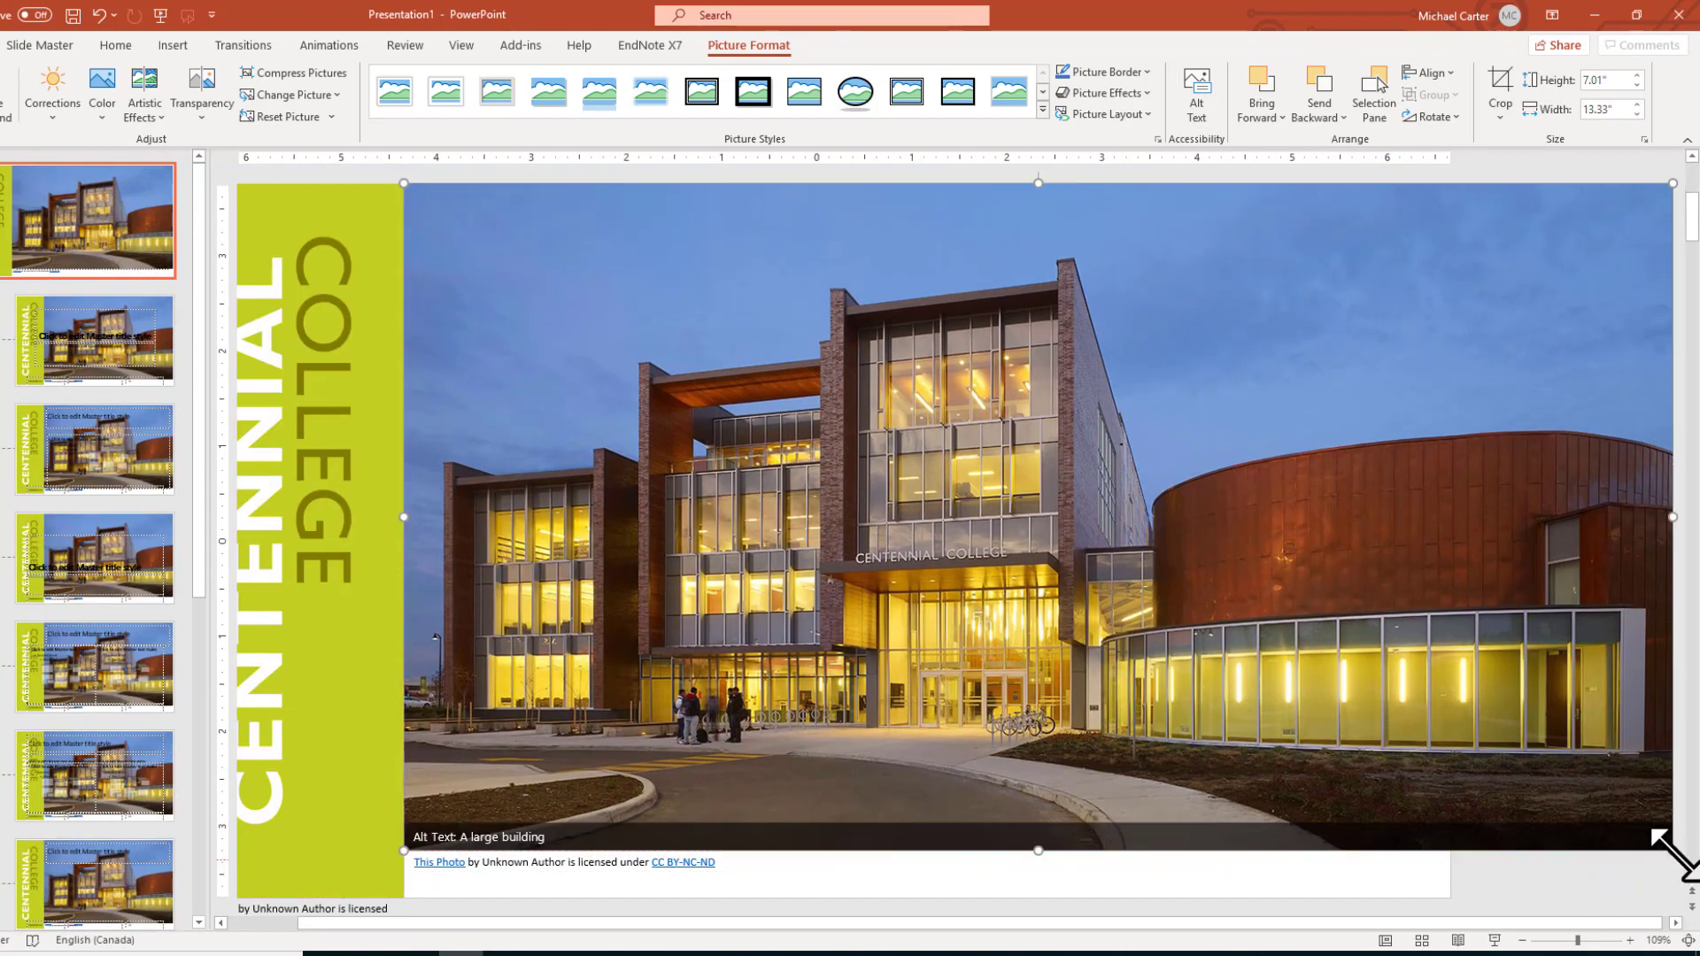
pyautogui.moveTo(1670, 850); pyautogui.dragTo(1487, 862)
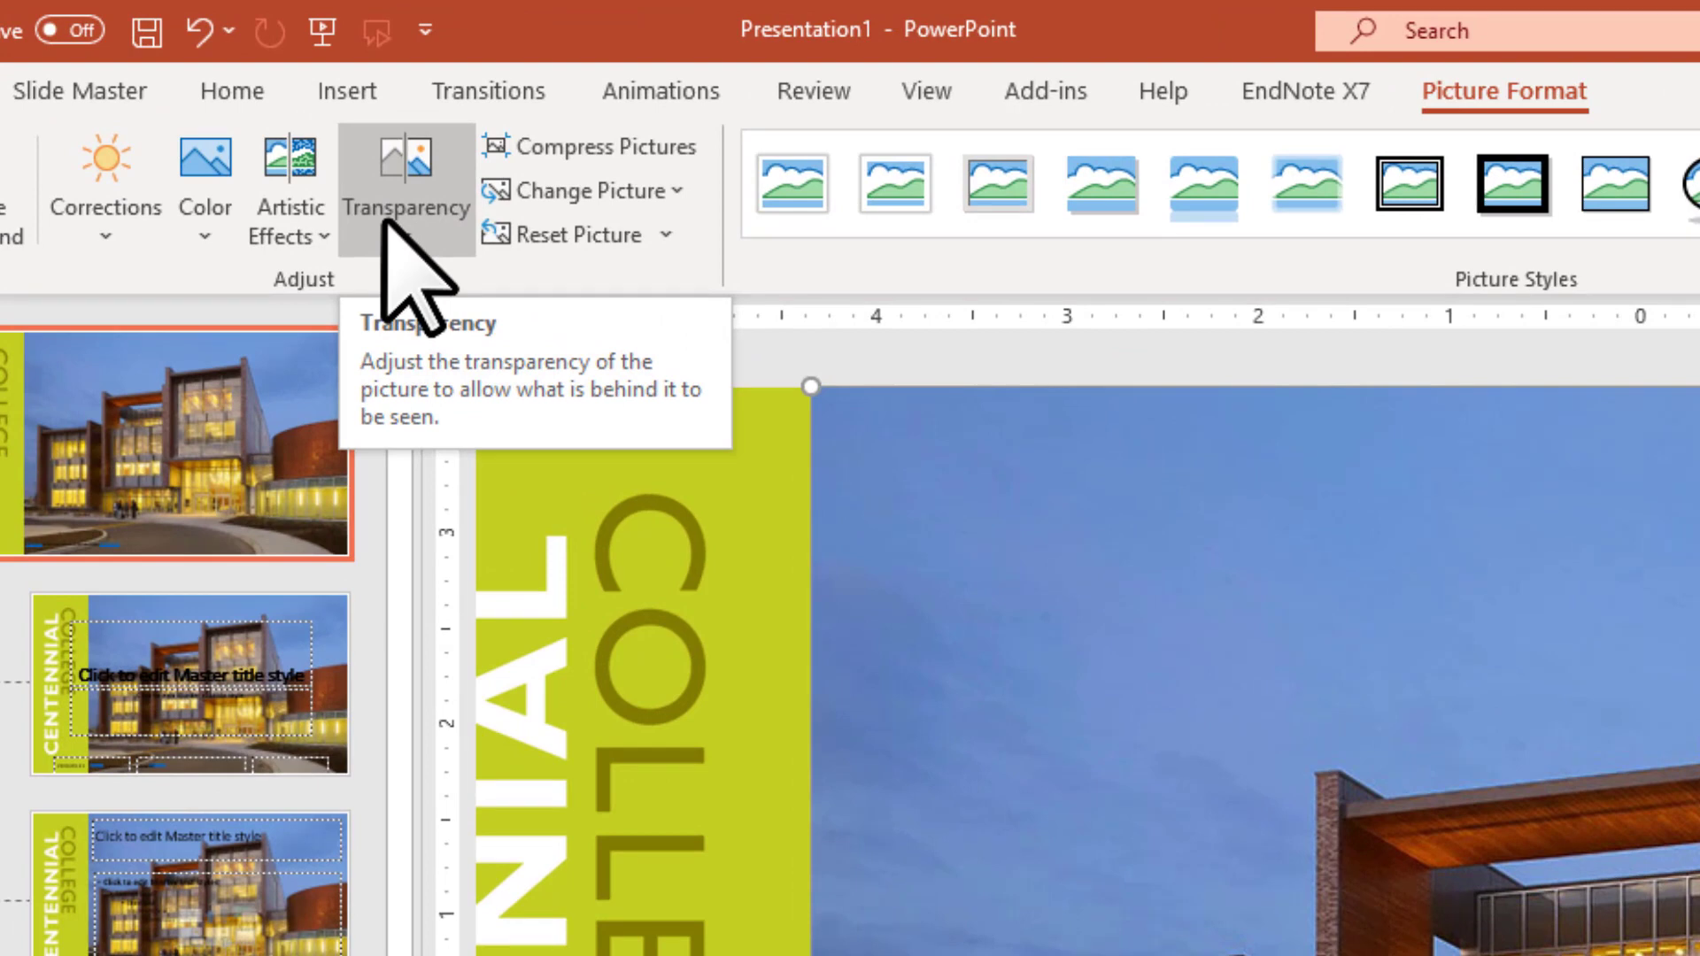
# Apply the 65% transparency preset to the campus photo from its Color options
pyautogui.click(209, 232)
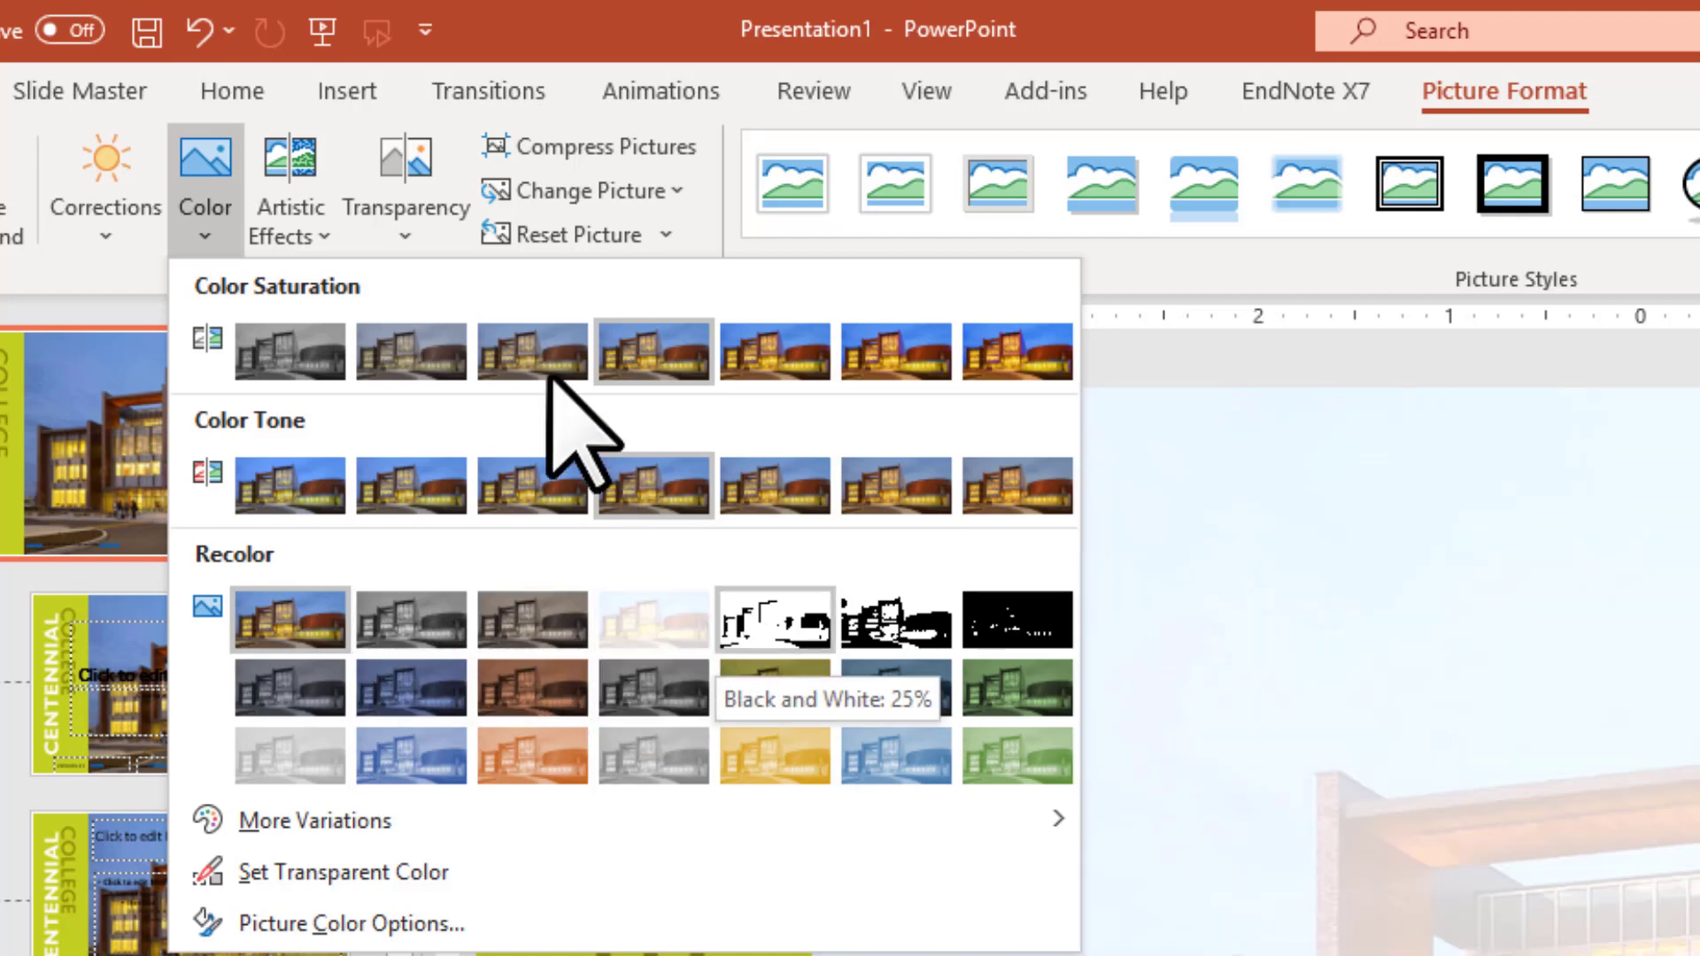
pyautogui.click(405, 232)
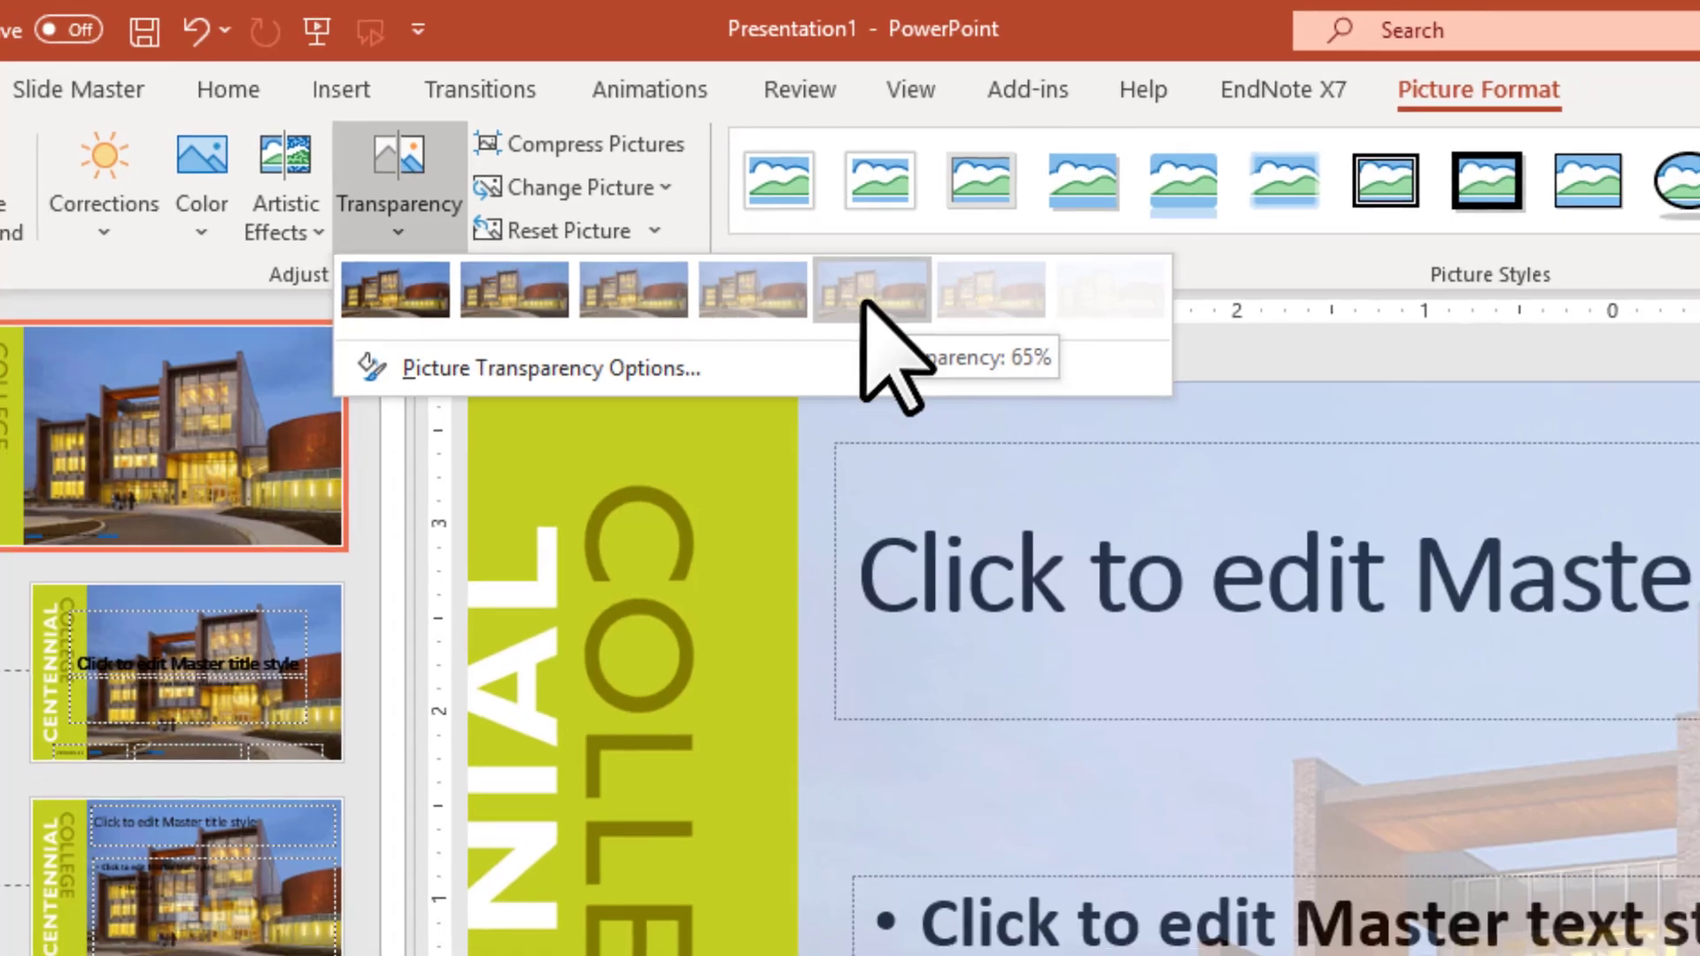
pyautogui.click(881, 301)
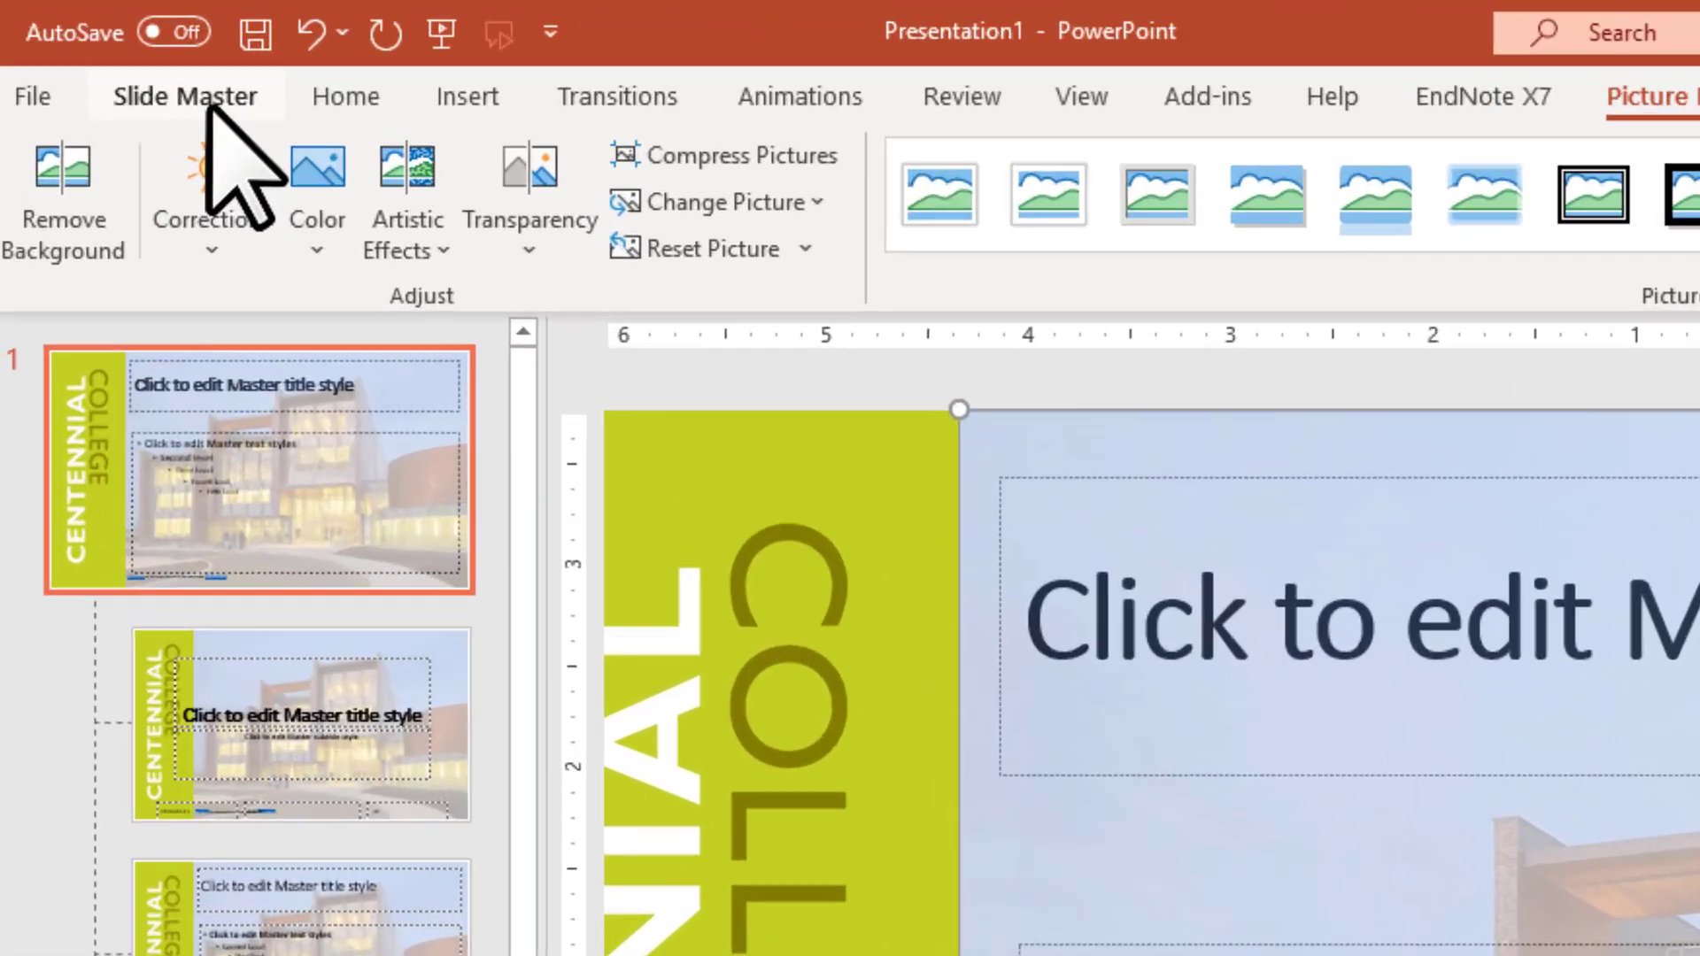
# Close Master View to return to normal editing and show the Home Layout gallery
pyautogui.click(51, 50)
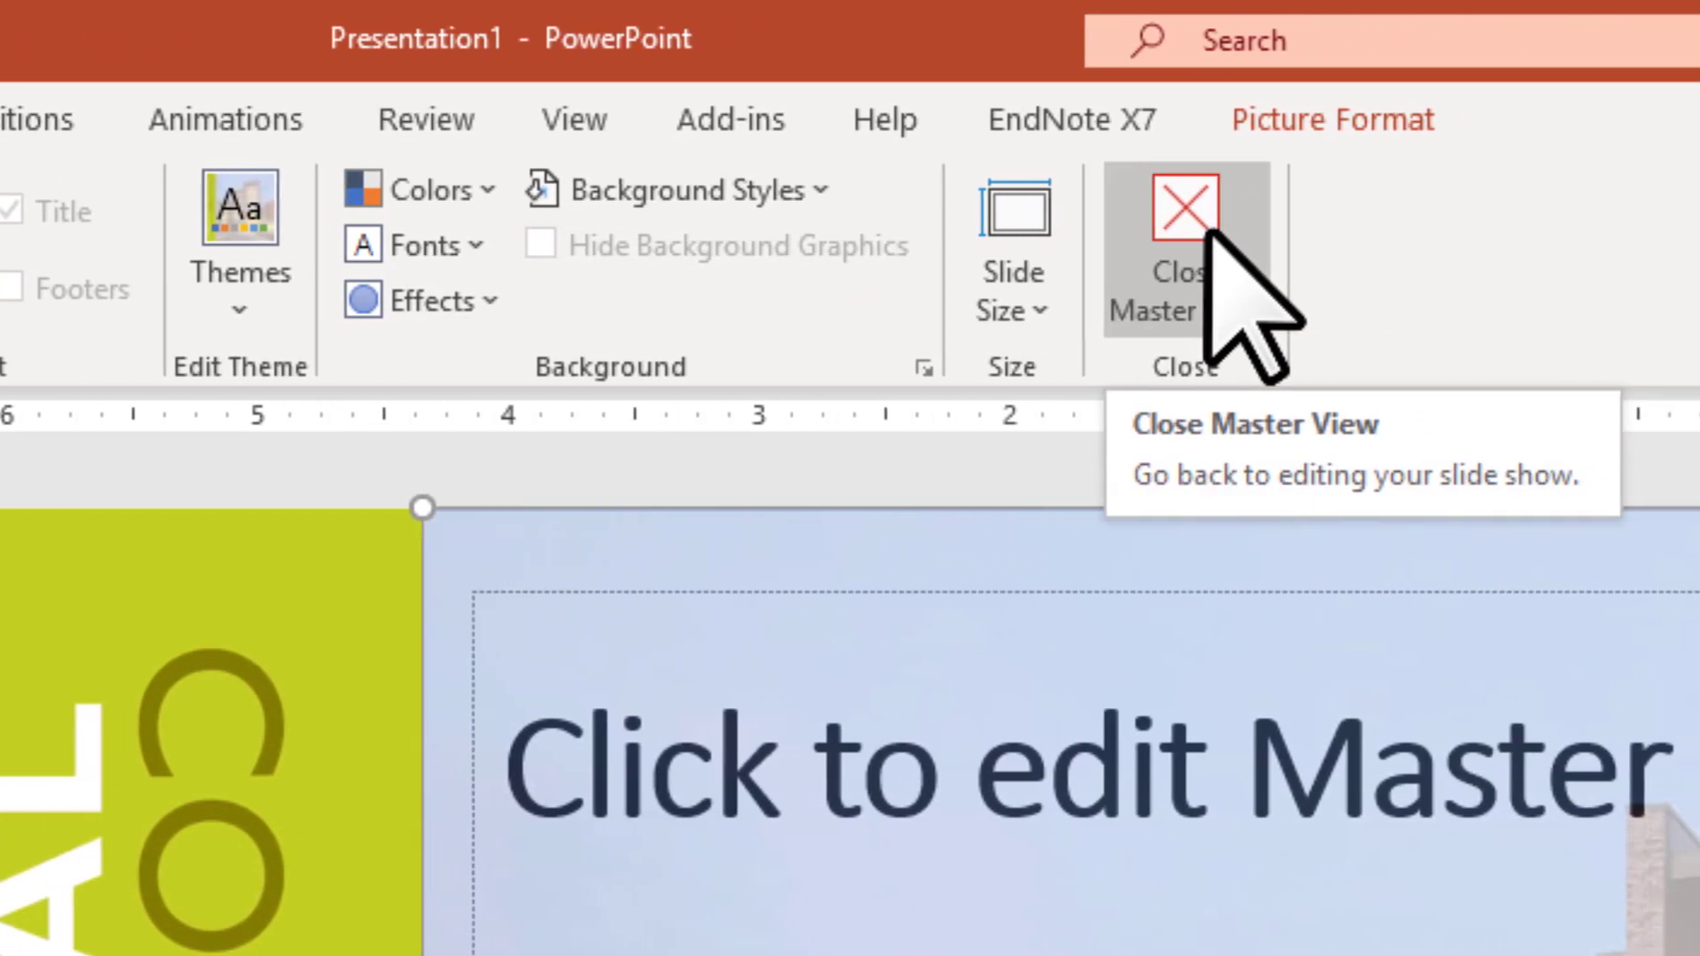
pyautogui.click(1208, 237)
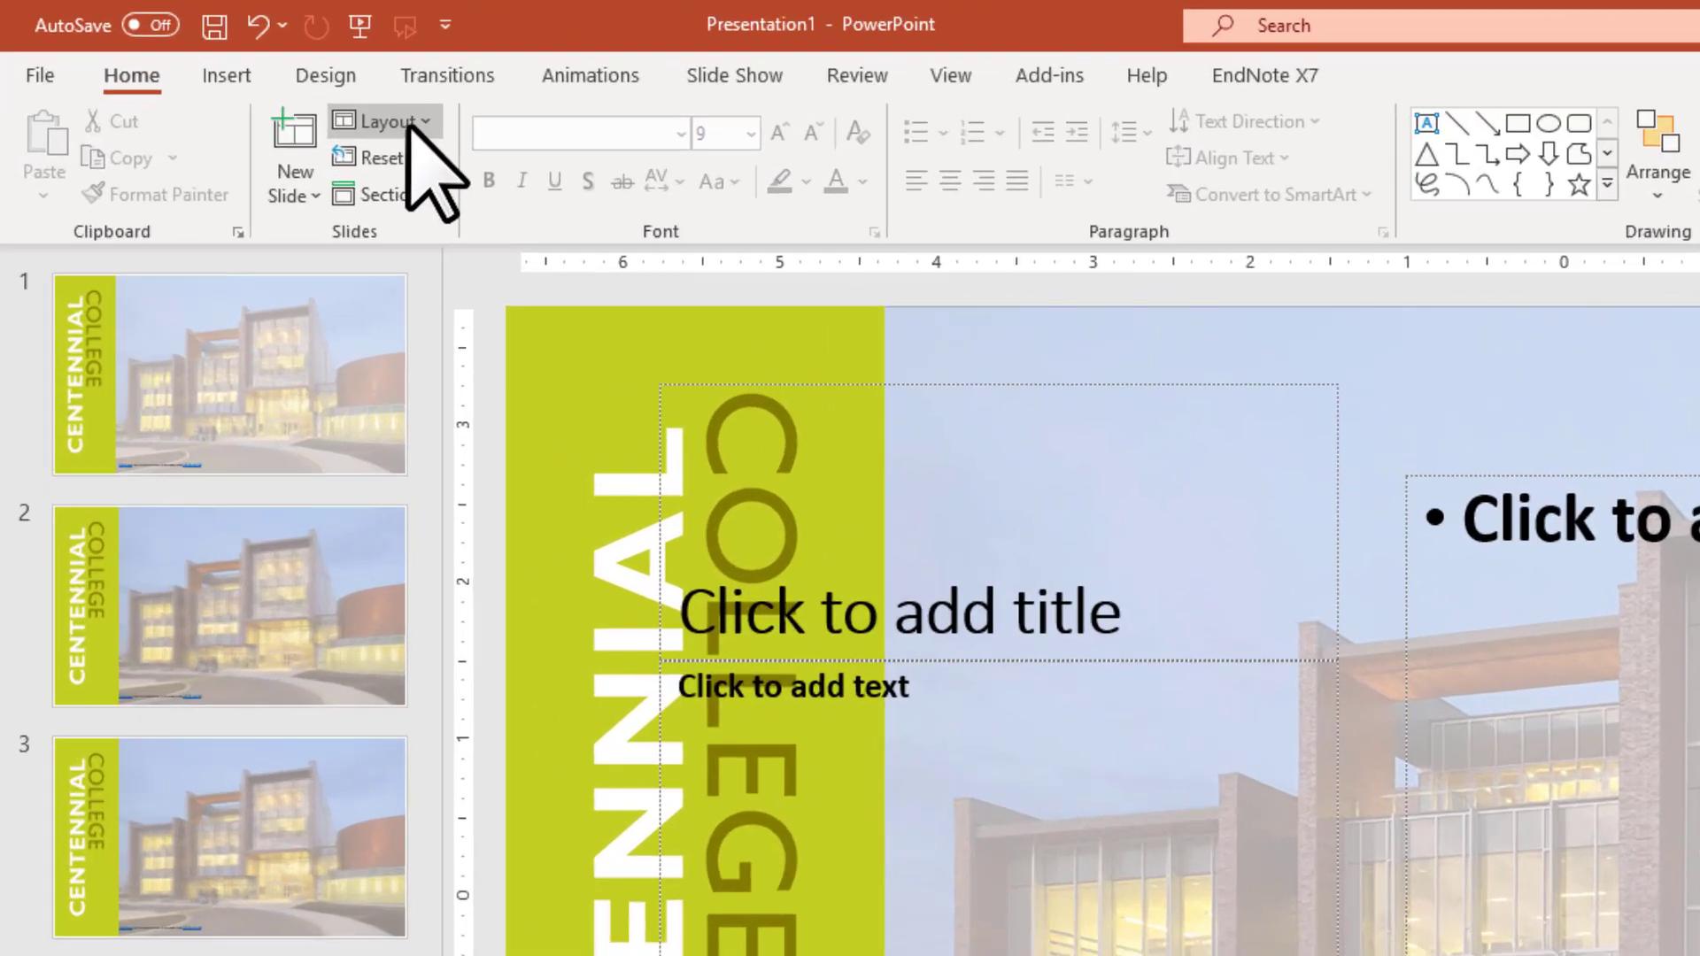
pyautogui.click(249, 77)
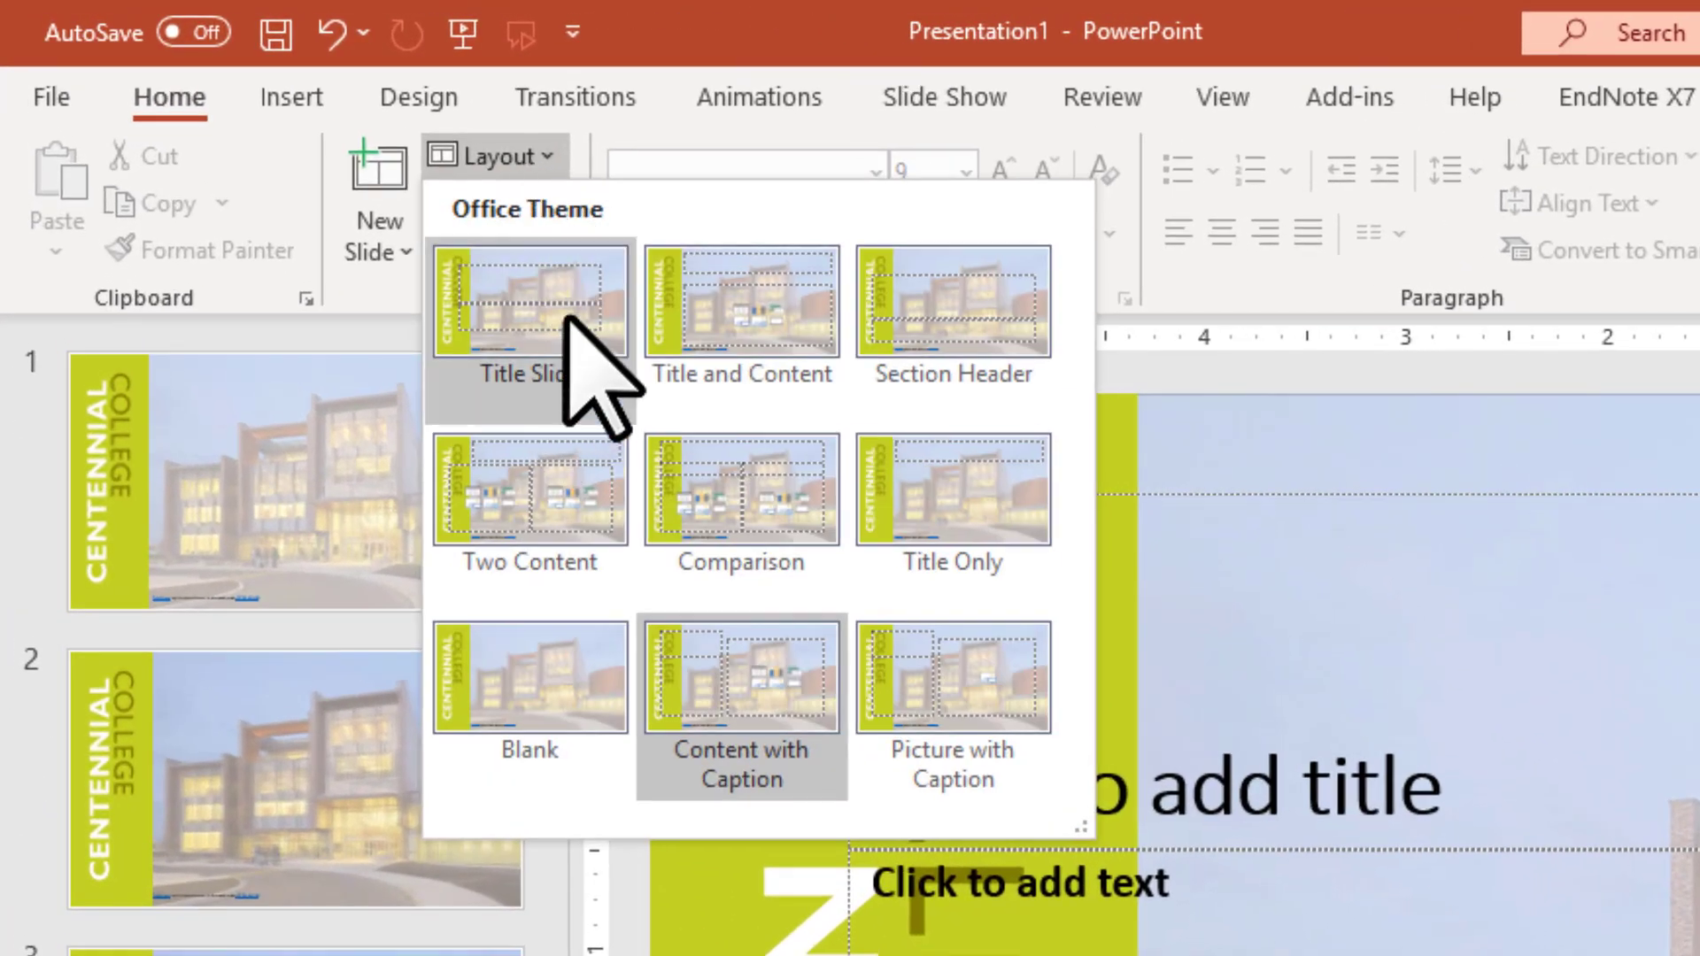